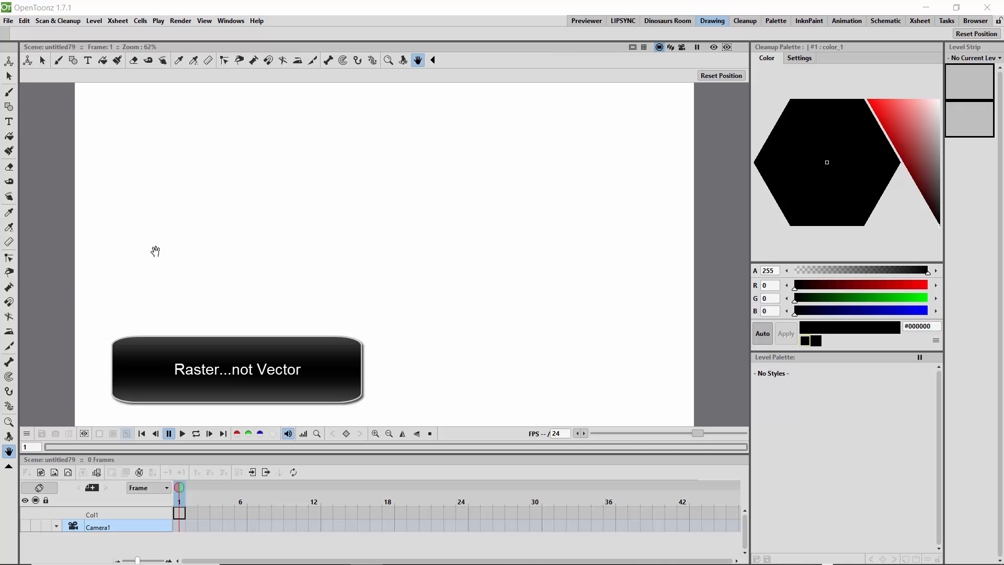
- Start a new scene and add a new raster level named C in png format at 1920 × 1080 px
left_click(9, 21)
left_click(32, 33)
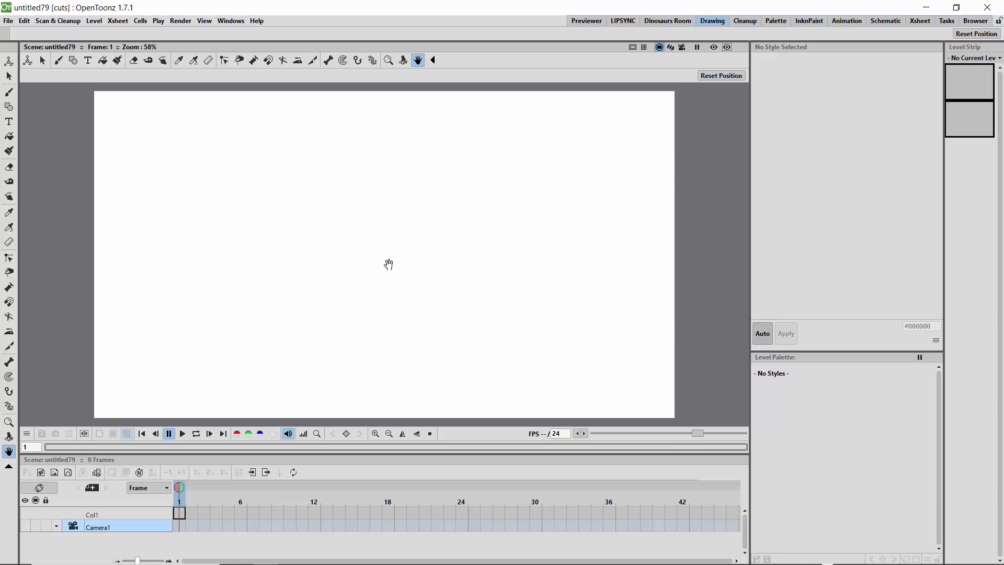
left_click(94, 21)
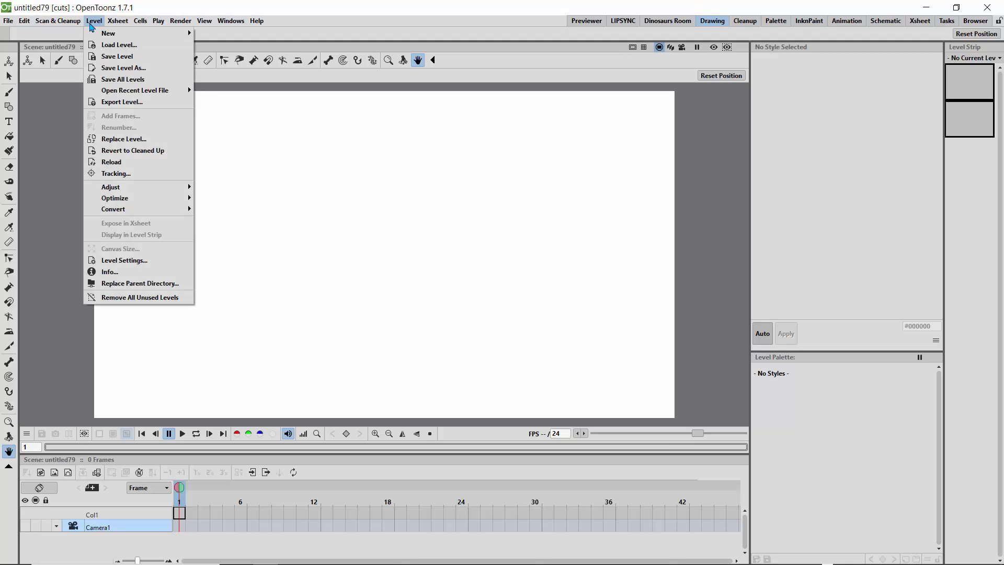
mouse_move(105, 35)
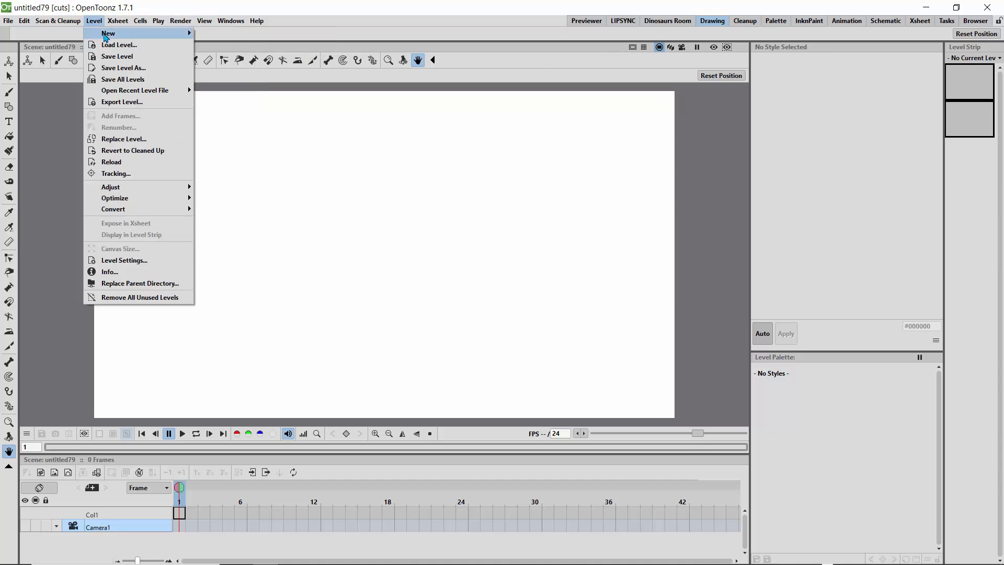
mouse_move(165, 33)
left_click(224, 71)
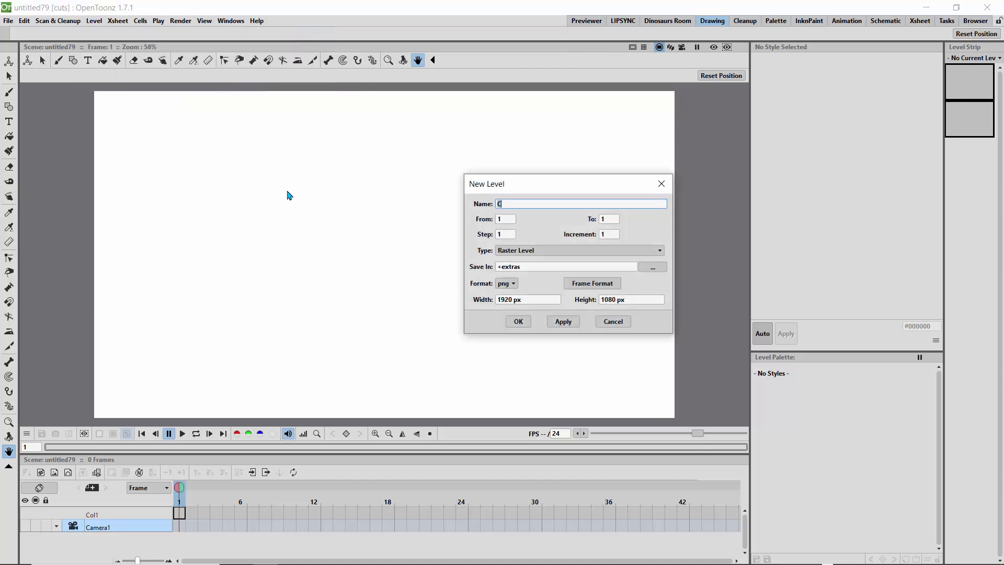
left_click(517, 321)
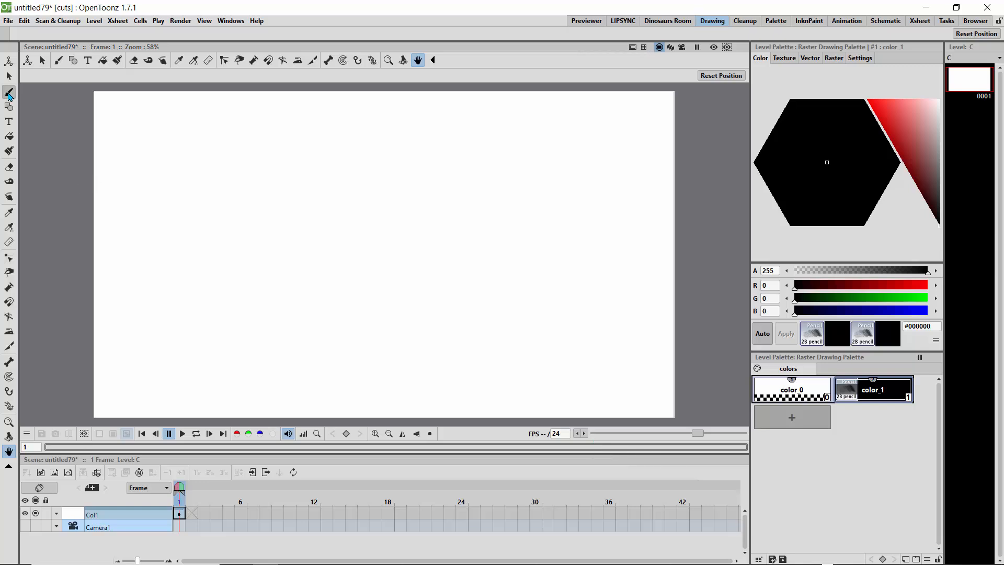
- Sketch a cube in the upper left-centre of the canvas using the first Sketch raster brush at size 1.03
left_click(9, 93)
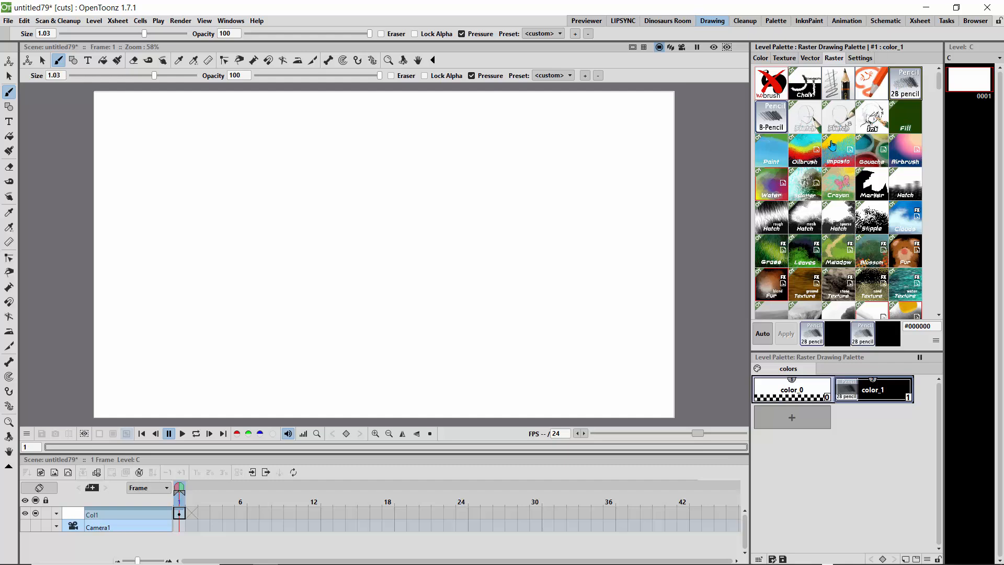
left_click(805, 128)
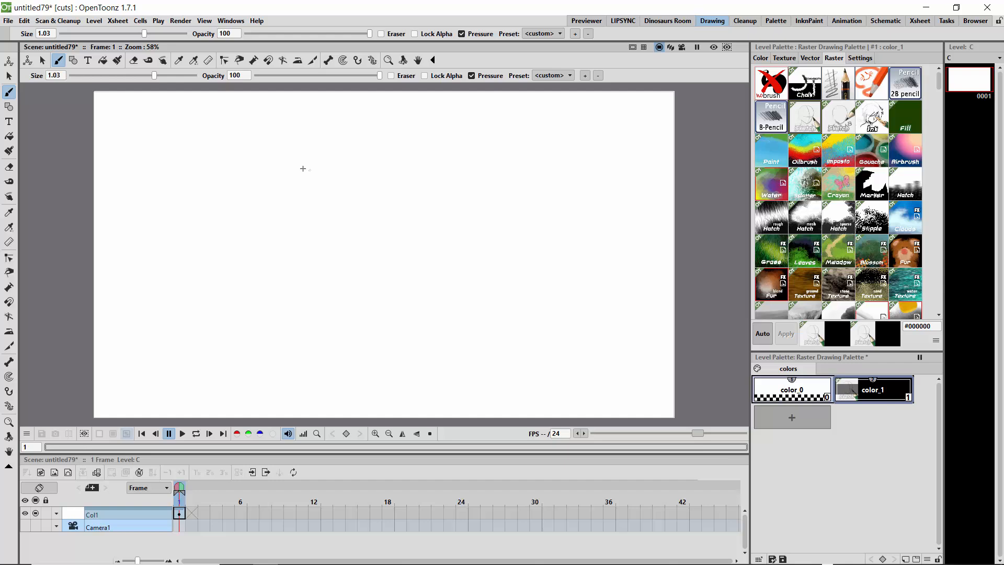
mouse_move(299, 166)
left_mouse_down()
mouse_move(390, 227)
mouse_move(322, 182)
mouse_move(335, 174)
mouse_move(305, 201)
mouse_move(337, 174)
mouse_move(295, 212)
mouse_move(352, 152)
mouse_move(330, 196)
mouse_move(316, 177)
left_mouse_up()
mouse_move(334, 220)
left_mouse_down()
mouse_move(358, 200)
mouse_move(329, 257)
left_mouse_up()
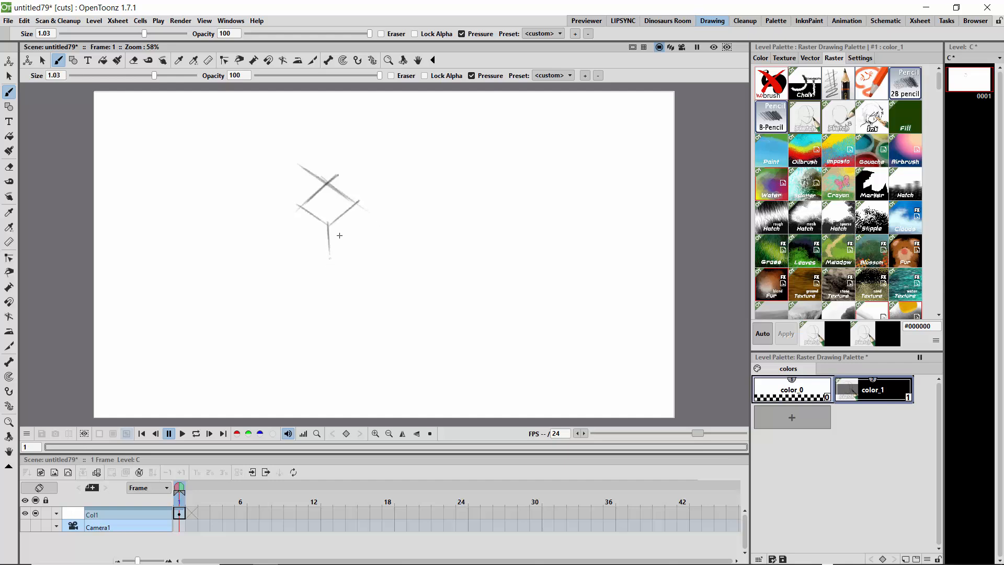
left_click_drag(356, 200, 359, 244)
mouse_move(298, 207)
left_mouse_down()
mouse_move(301, 232)
mouse_move(299, 204)
mouse_move(329, 255)
mouse_move(290, 233)
mouse_move(333, 257)
left_mouse_up()
left_click_drag(328, 184, 350, 198)
left_click_drag(320, 179, 363, 209)
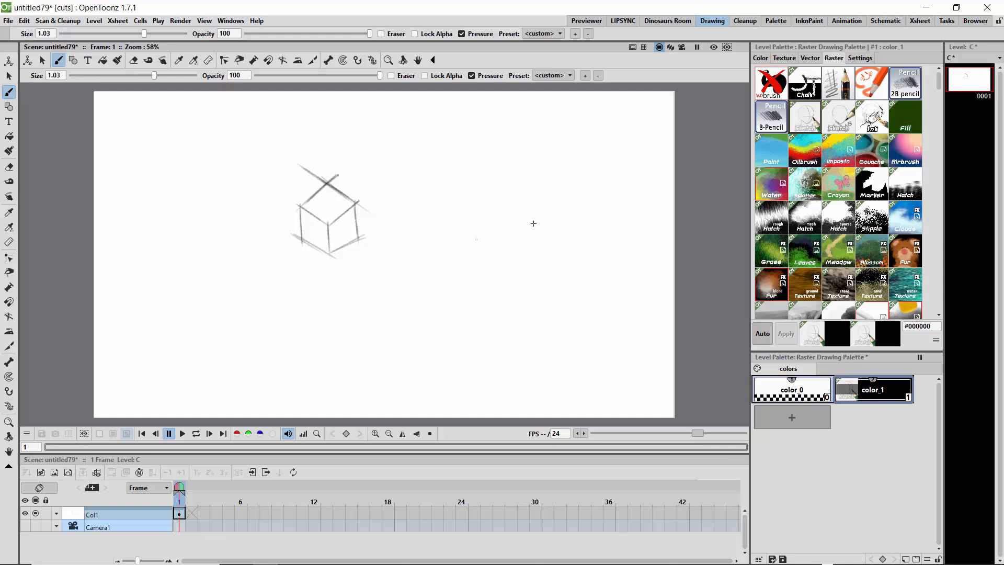
- Sketch a ball to the right of the cube and hatch an elliptical shadow at its lower left
mouse_move(533, 223)
left_mouse_down()
mouse_move(461, 197)
mouse_move(534, 219)
mouse_move(471, 183)
mouse_move(481, 251)
mouse_move(520, 190)
mouse_move(479, 205)
left_mouse_up()
mouse_move(497, 254)
left_mouse_down()
mouse_move(420, 252)
mouse_move(505, 253)
left_mouse_up()
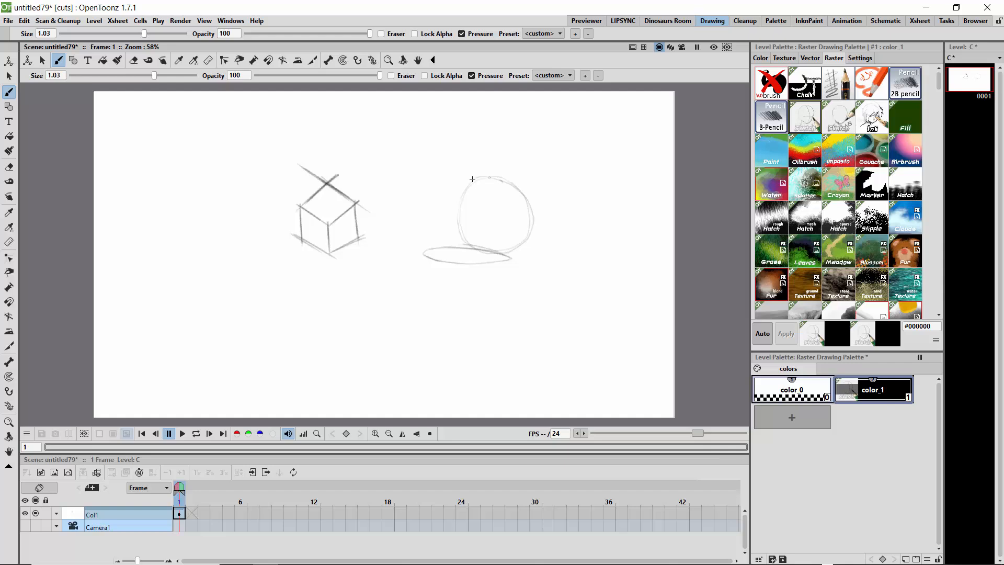
mouse_move(472, 179)
left_mouse_down()
mouse_move(463, 188)
mouse_move(471, 197)
mouse_move(517, 197)
mouse_move(523, 235)
mouse_move(455, 224)
mouse_move(468, 230)
left_mouse_up()
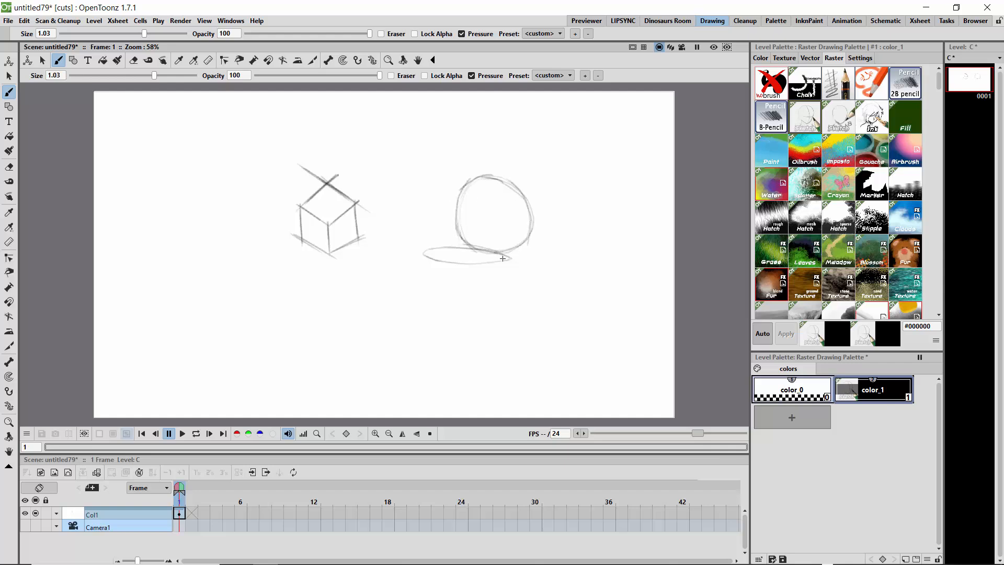
mouse_move(502, 258)
left_mouse_down()
mouse_move(452, 244)
mouse_move(473, 259)
mouse_move(450, 268)
mouse_move(456, 249)
mouse_move(464, 257)
mouse_move(432, 258)
left_mouse_up()
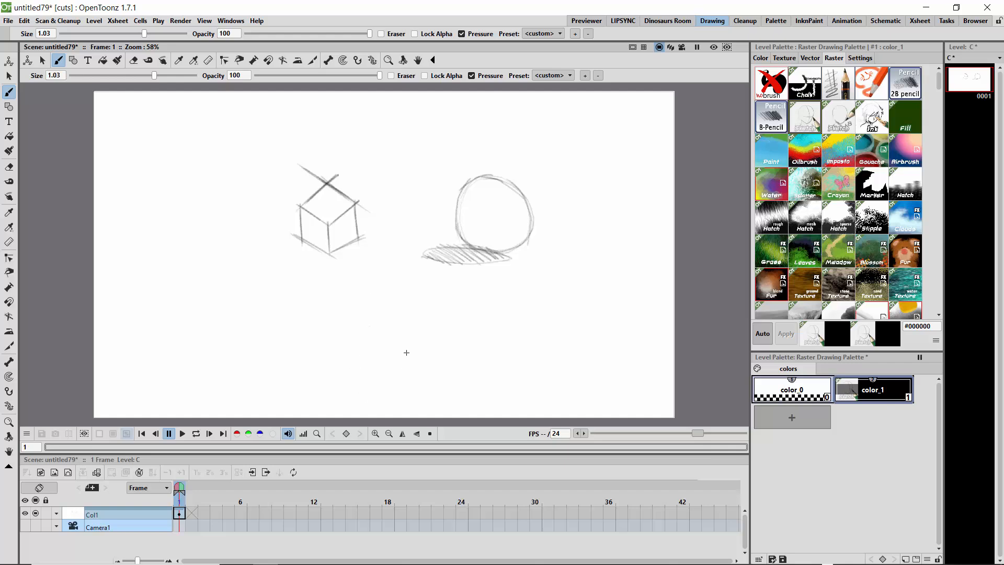
- Examine the texture of the sketched cube and shadow lines up close at 400% zoom
left_click(375, 433)
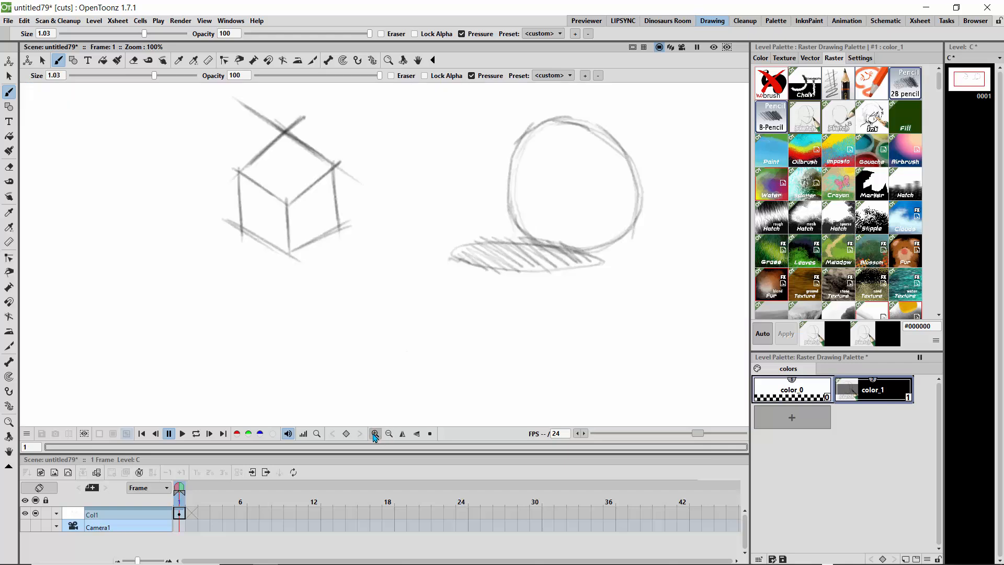
left_click(374, 434)
left_click(374, 434)
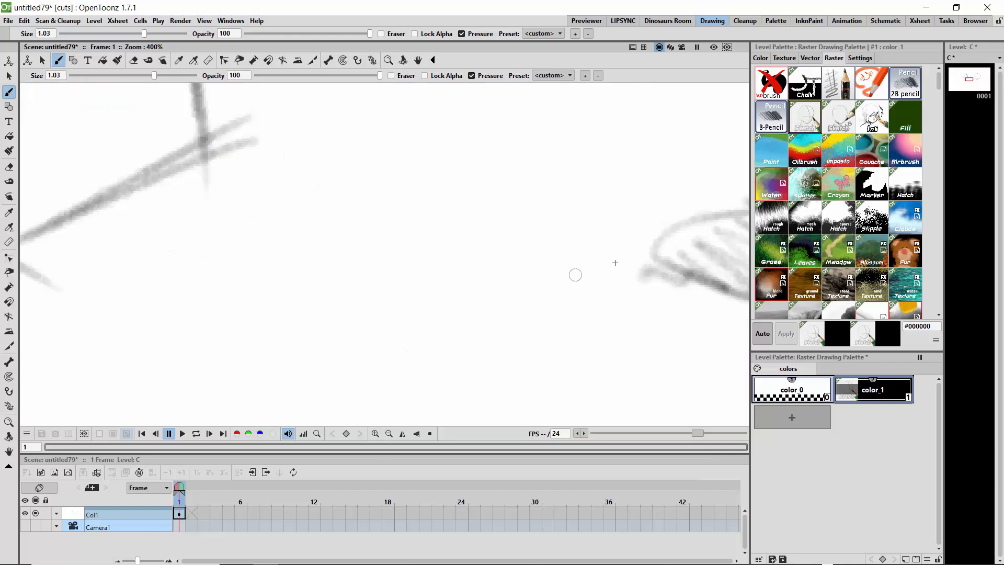
left_click(388, 434)
left_click(389, 434)
left_click(389, 434)
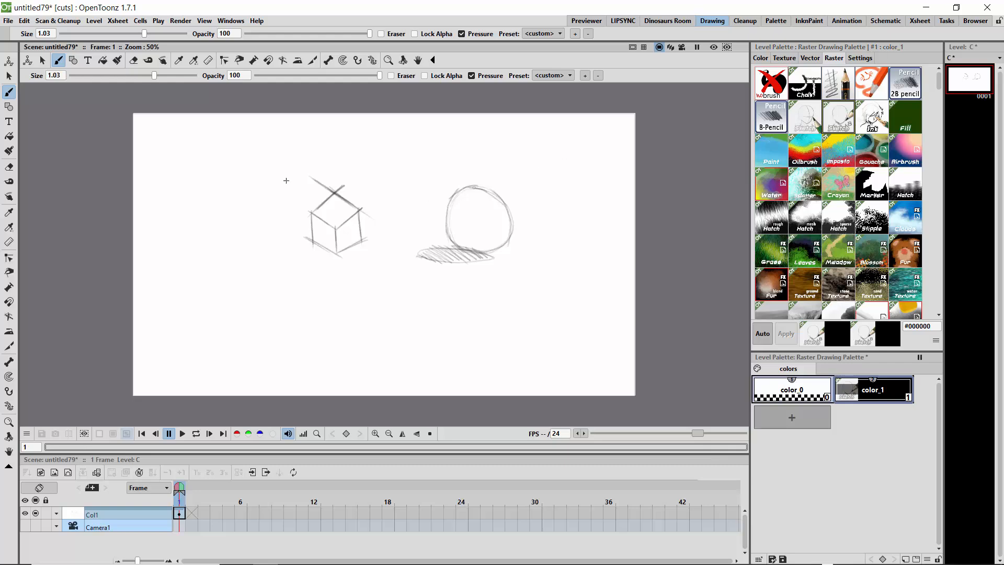
- Sketch an ellipse left of the cube, and below it a tall cylinder outline with the brush size at -1.26
left_click_drag(177, 158, 229, 161)
left_click_drag(154, 77, 107, 77)
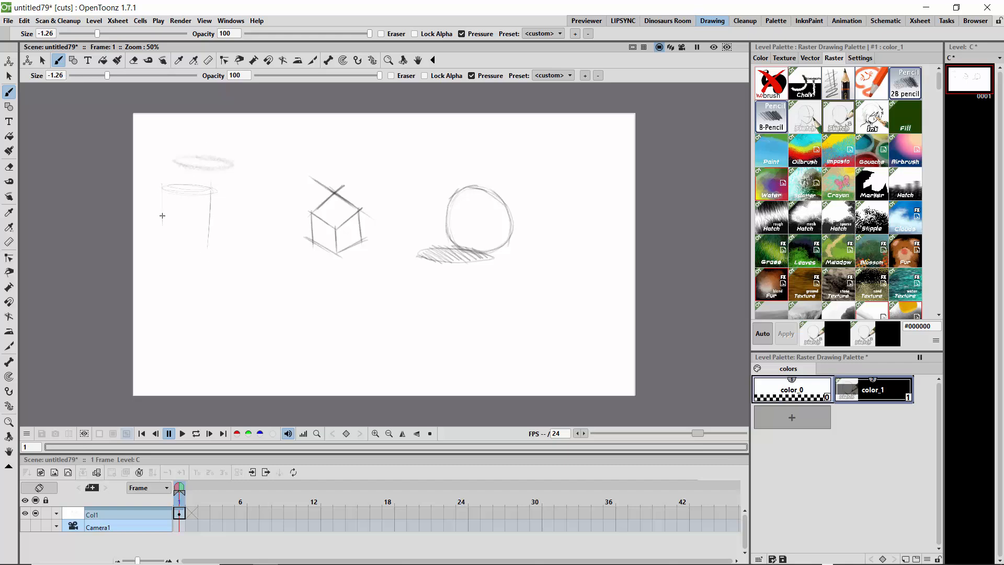
left_click_drag(162, 185, 164, 240)
- Set the brush size to 1.11 and sketch a smaller cylinder between the tall cylinder and the cube
left_click_drag(107, 76, 157, 79)
mouse_move(267, 223)
left_mouse_down()
mouse_move(229, 217)
mouse_move(269, 267)
left_mouse_up()
mouse_move(234, 222)
left_mouse_down()
mouse_move(233, 285)
mouse_move(255, 277)
mouse_move(238, 269)
mouse_move(264, 272)
mouse_move(229, 264)
mouse_move(250, 279)
mouse_move(241, 270)
mouse_move(270, 271)
mouse_move(234, 277)
left_mouse_up()
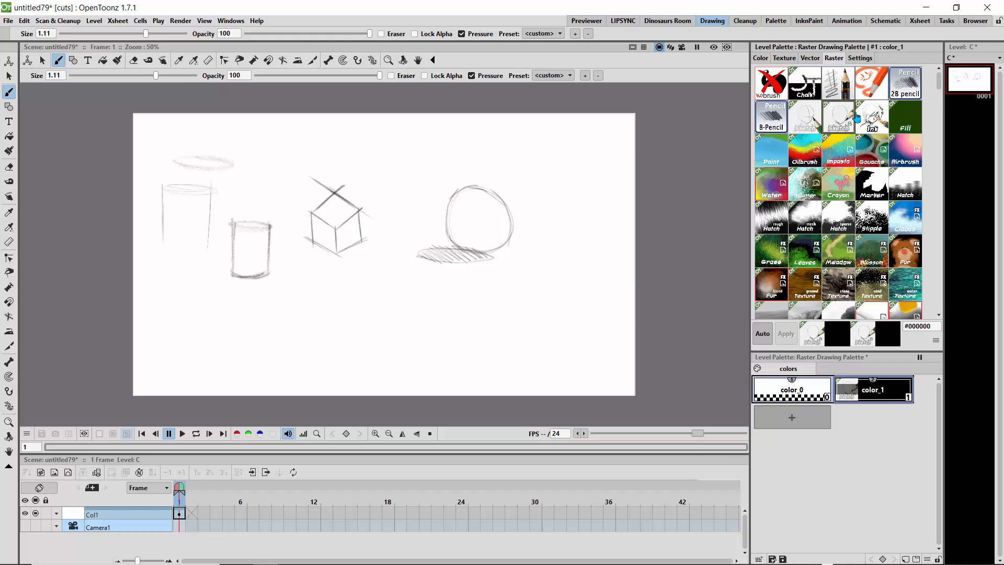
- Sketch a building-like block with a doorway in its side to the right of the ball, using the pencil raster brush
left_click(835, 93)
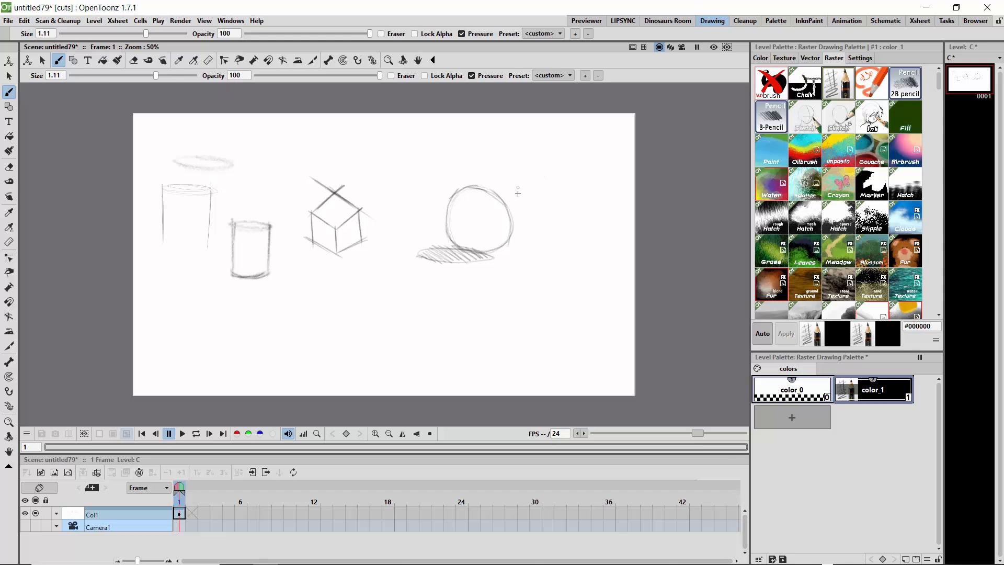
left_click_drag(517, 180, 577, 244)
left_click_drag(562, 210, 567, 287)
mouse_move(518, 180)
left_mouse_down()
mouse_move(521, 265)
mouse_move(514, 235)
mouse_move(556, 272)
left_mouse_up()
left_click_drag(518, 236, 541, 258)
left_click_drag(562, 226, 591, 229)
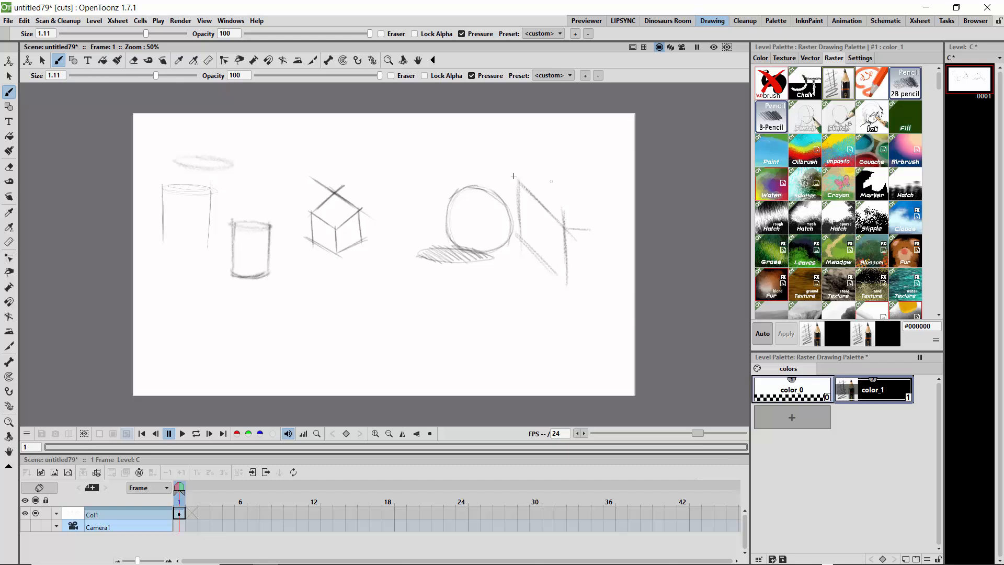
mouse_move(523, 177)
left_mouse_down()
mouse_move(552, 182)
mouse_move(598, 230)
mouse_move(587, 224)
mouse_move(579, 253)
left_mouse_up()
mouse_move(585, 211)
left_mouse_down()
mouse_move(583, 289)
mouse_move(558, 281)
mouse_move(582, 281)
left_mouse_up()
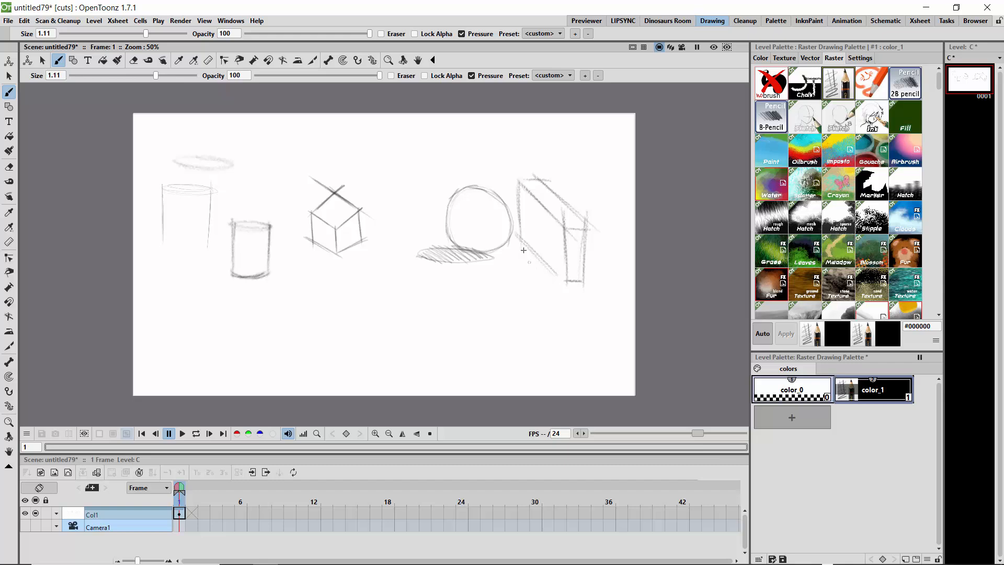
left_click_drag(525, 246, 555, 277)
left_click_drag(548, 235, 548, 264)
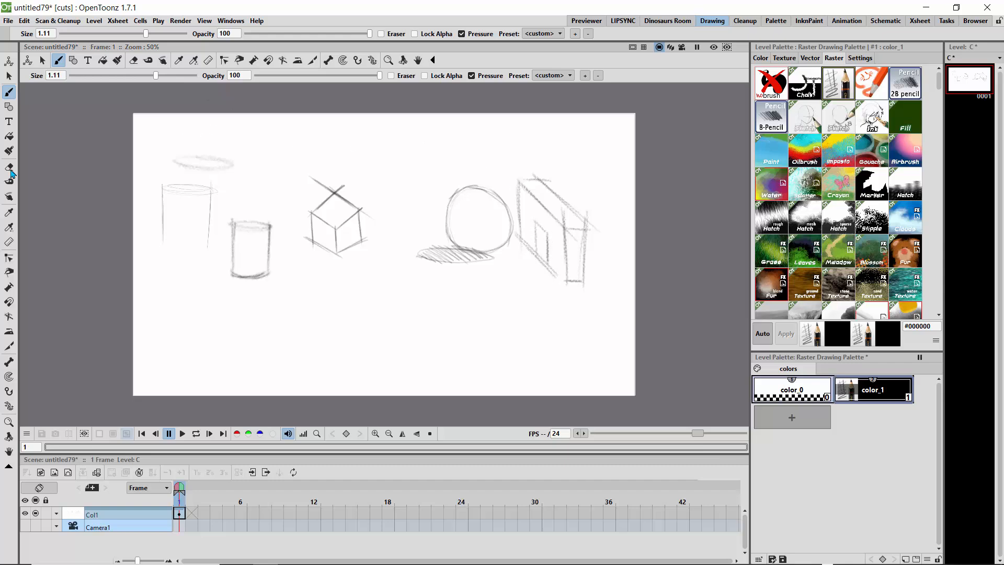
- Configure the eraser with size 19 and type Normal
left_click(9, 168)
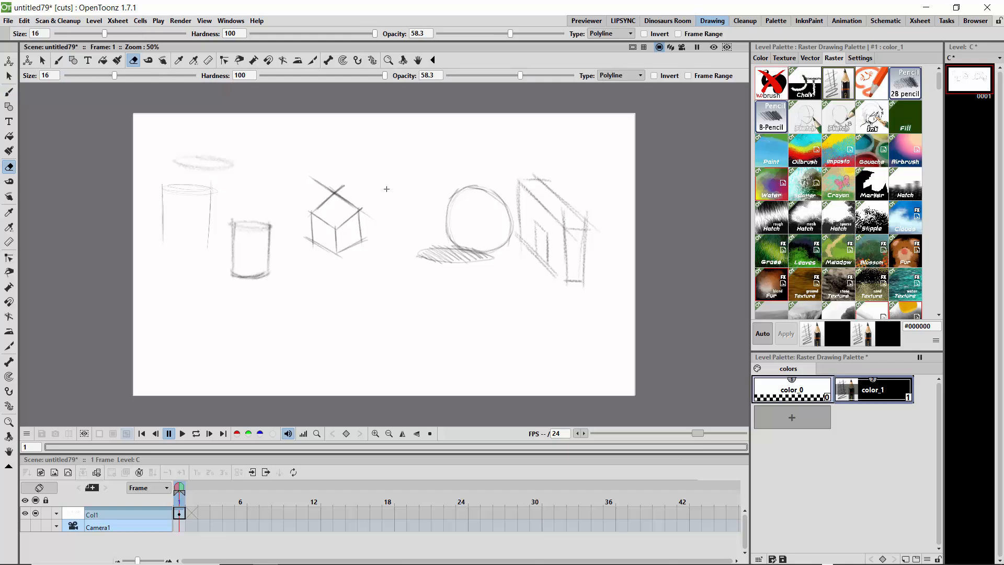
mouse_move(114, 77)
left_mouse_down()
mouse_move(170, 77)
mouse_move(125, 79)
left_mouse_up()
double_click(375, 168)
left_click(620, 75)
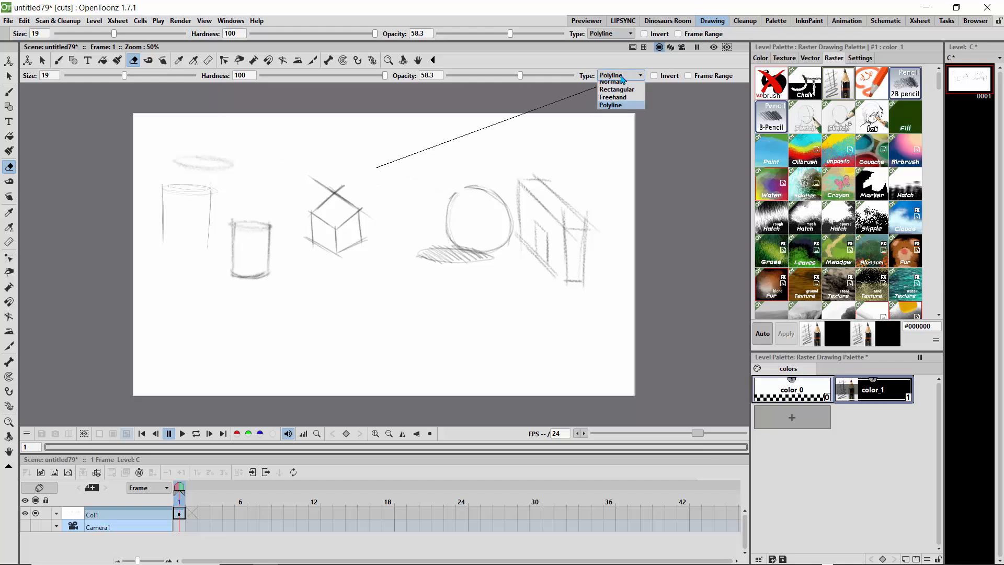
left_click(612, 85)
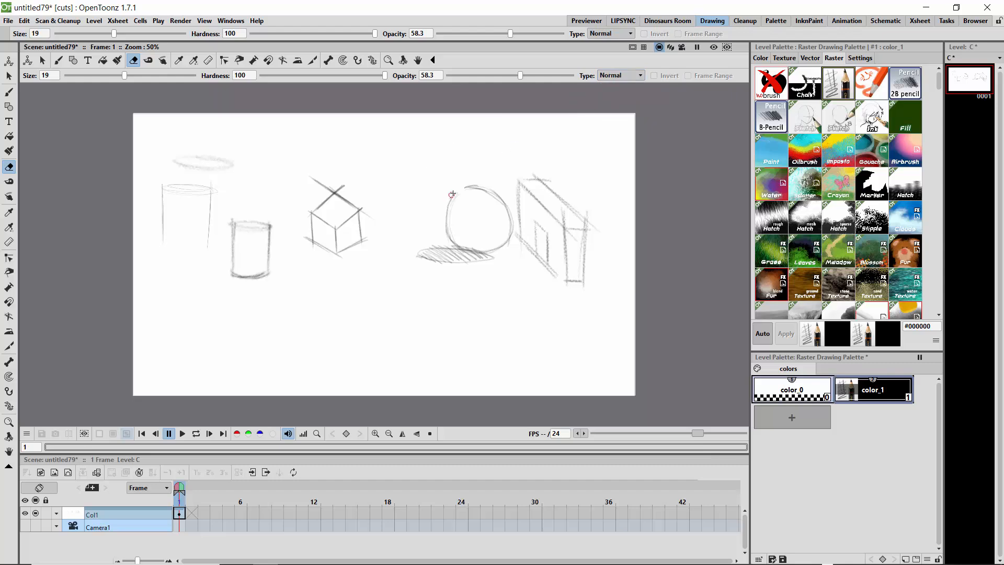
- Erase the top of the ball, and clean up the cube's overshooting lines with the eraser opacity raised to 68.51
mouse_move(452, 193)
left_mouse_down()
mouse_move(501, 205)
mouse_move(468, 181)
mouse_move(485, 191)
mouse_move(450, 187)
mouse_move(500, 202)
left_mouse_up()
left_click_drag(519, 76, 475, 76)
left_click_drag(343, 189, 316, 190)
left_click_drag(474, 76, 532, 78)
mouse_move(340, 186)
left_mouse_down()
mouse_move(310, 195)
mouse_move(314, 179)
mouse_move(338, 187)
mouse_move(363, 201)
mouse_move(364, 232)
left_mouse_up()
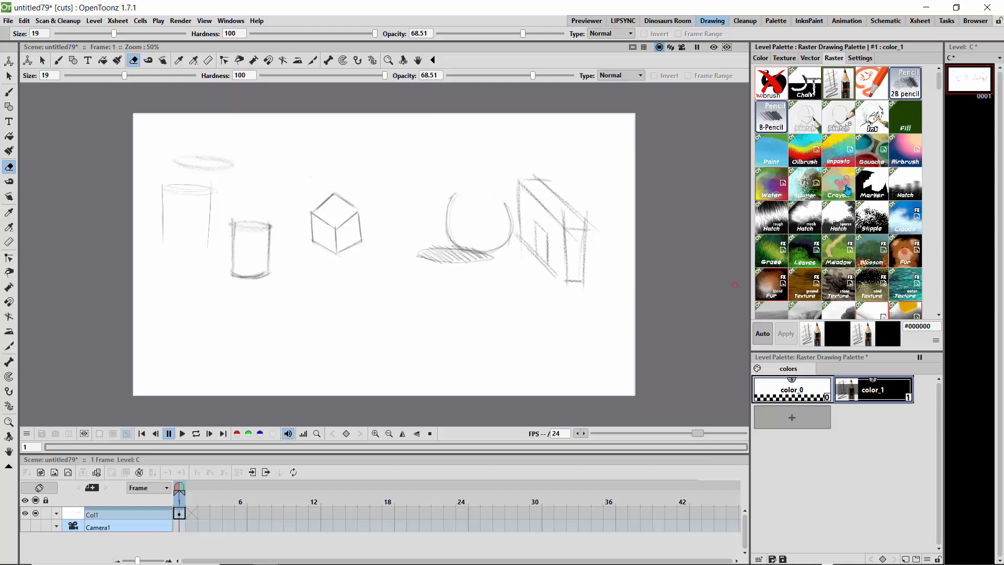
- Draw an angular line above the cube with the charcoal brush and shade the cube's sides and its cast shadow
mouse_move(938, 89)
left_mouse_down()
mouse_move(939, 128)
mouse_move(884, 135)
left_mouse_up()
left_click(871, 147)
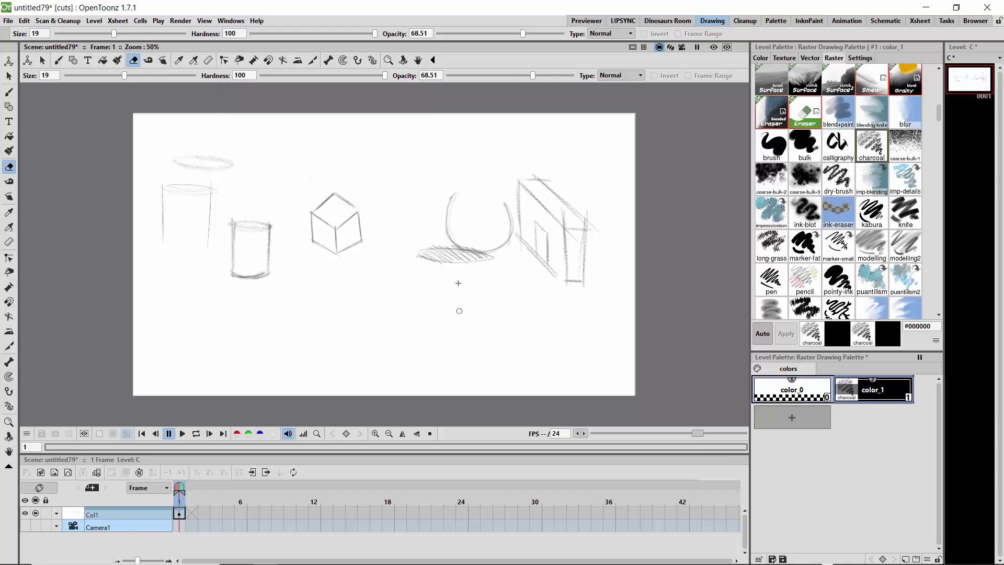
left_click(8, 91)
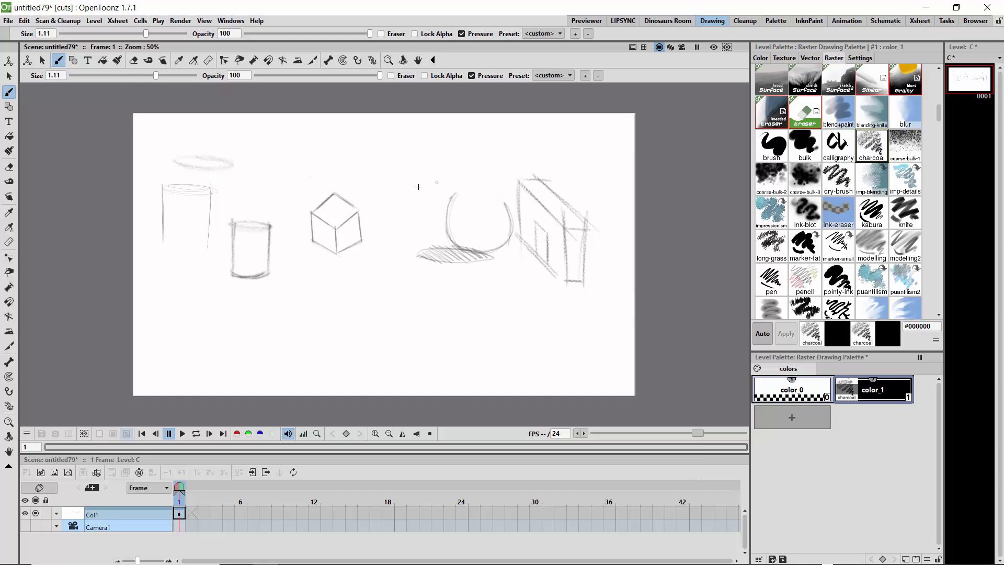
mouse_move(358, 153)
left_mouse_down()
mouse_move(411, 183)
mouse_move(405, 238)
left_mouse_up()
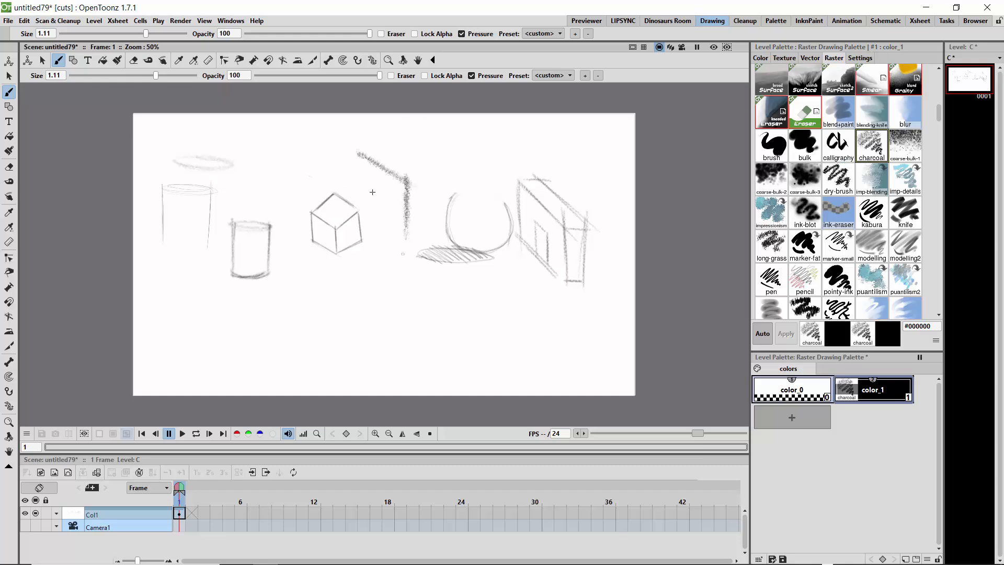
left_click_drag(358, 153, 361, 176)
mouse_move(355, 217)
left_mouse_down()
mouse_move(358, 243)
mouse_move(350, 219)
mouse_move(351, 244)
mouse_move(346, 223)
mouse_move(342, 260)
mouse_move(323, 223)
mouse_move(336, 249)
mouse_move(304, 245)
mouse_move(301, 254)
mouse_move(332, 251)
mouse_move(335, 233)
mouse_move(333, 250)
mouse_move(322, 231)
left_mouse_up()
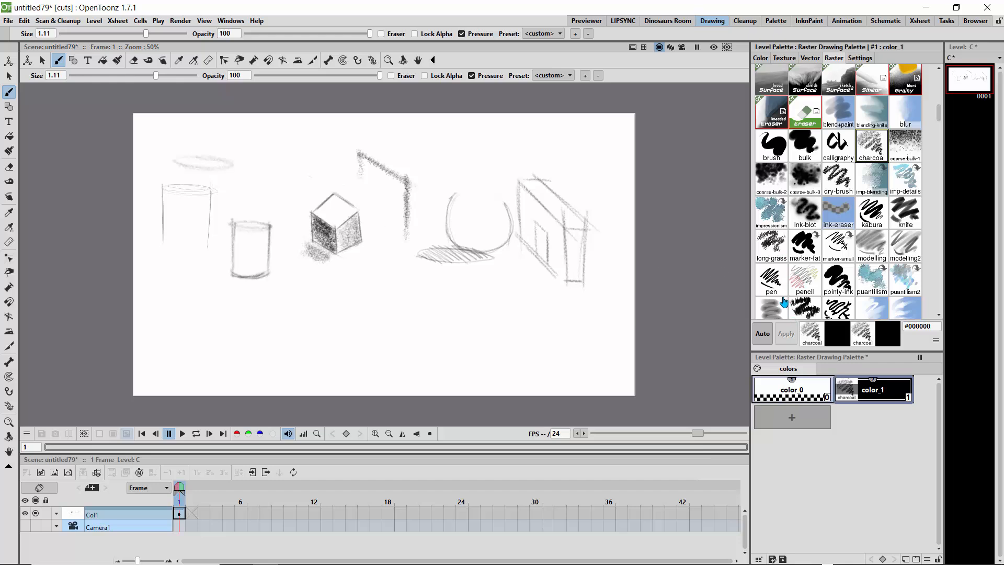
- Draw a flat box and a divided circle with the pen brush, and erase the circle's top and the box's left overshoot
left_click(770, 280)
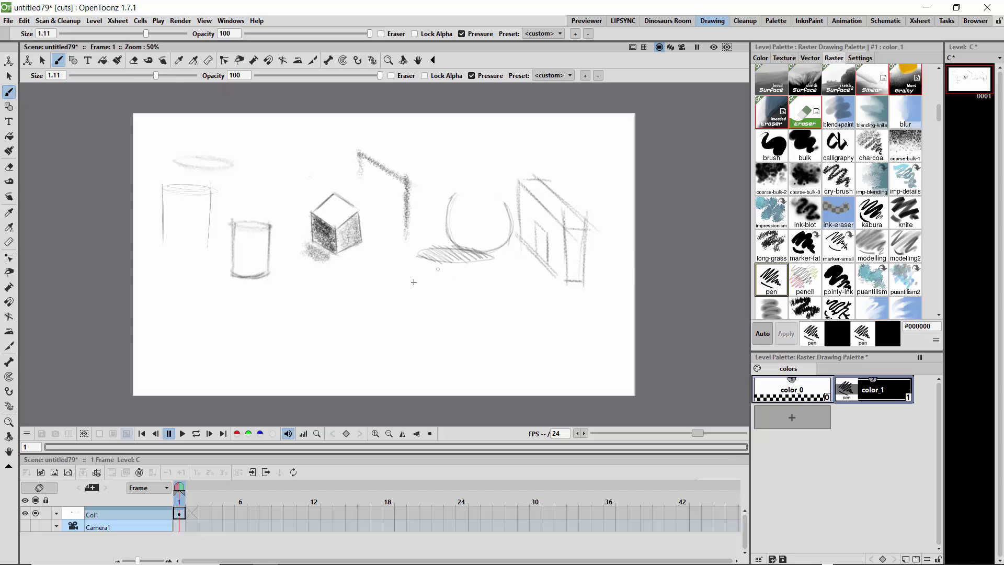
mouse_move(410, 277)
left_mouse_down()
mouse_move(442, 296)
mouse_move(402, 323)
mouse_move(405, 270)
left_mouse_up()
mouse_move(361, 289)
left_mouse_down()
mouse_move(405, 318)
mouse_move(444, 314)
mouse_move(404, 328)
left_mouse_up()
mouse_move(306, 298)
left_mouse_down()
mouse_move(289, 342)
mouse_move(325, 318)
mouse_move(298, 294)
mouse_move(307, 326)
mouse_move(320, 320)
mouse_move(289, 326)
mouse_move(310, 331)
left_mouse_up()
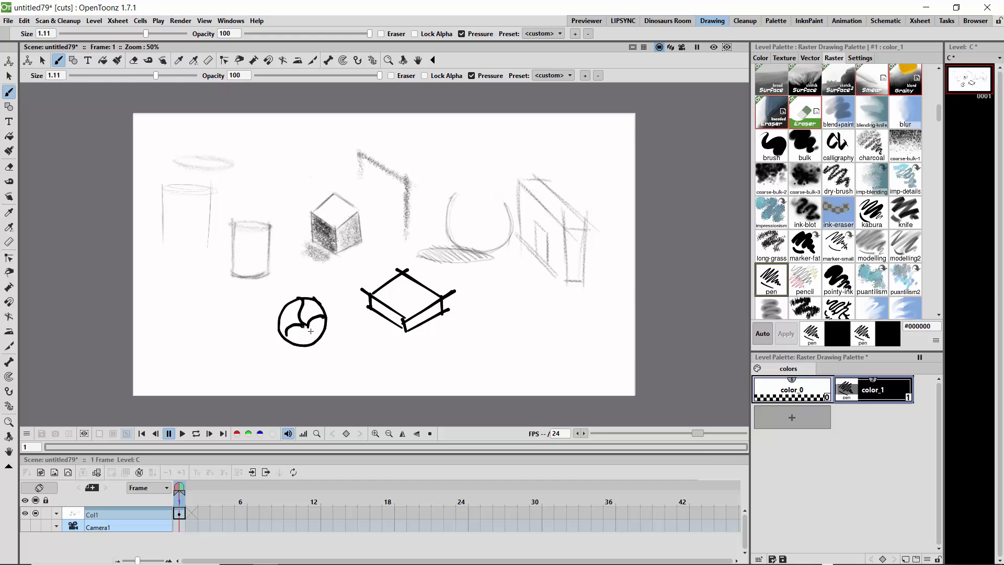
left_click(9, 167)
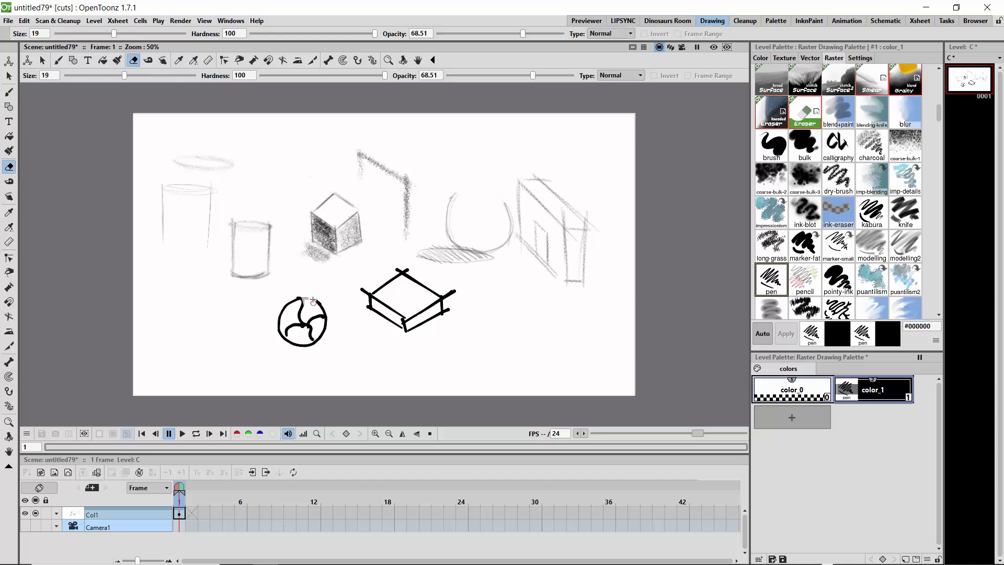
left_click_drag(312, 301, 308, 303)
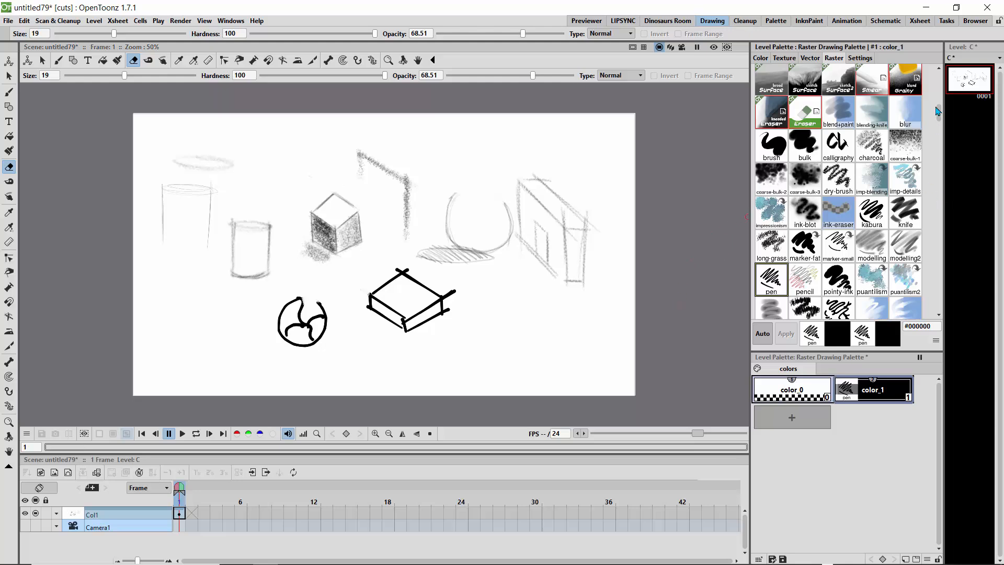
- Paint tufts of grass over the house sketch with the long-grass raster brush
scroll(936, 110, "down", 1)
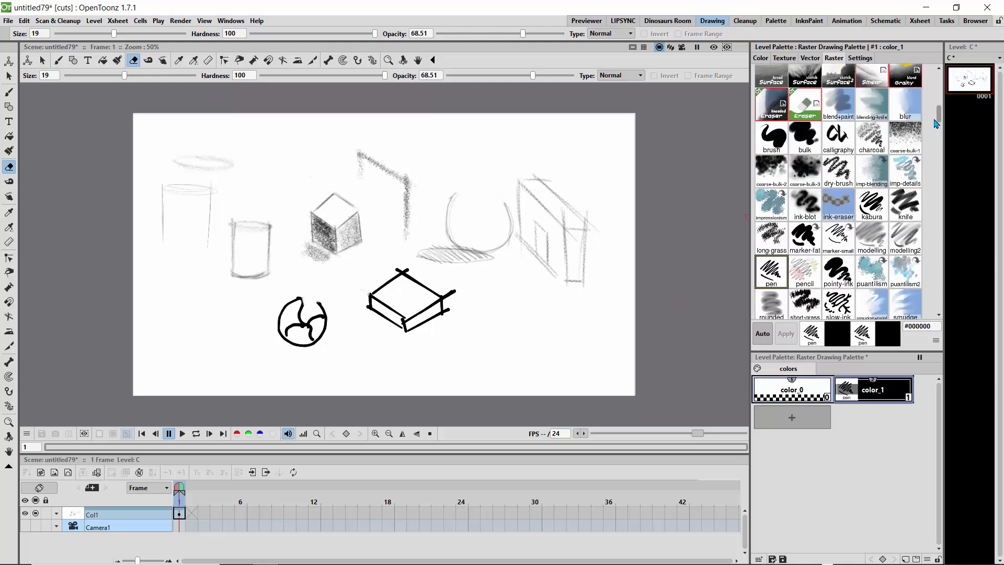
scroll(936, 123, "down", 1)
scroll(935, 119, "down", 2)
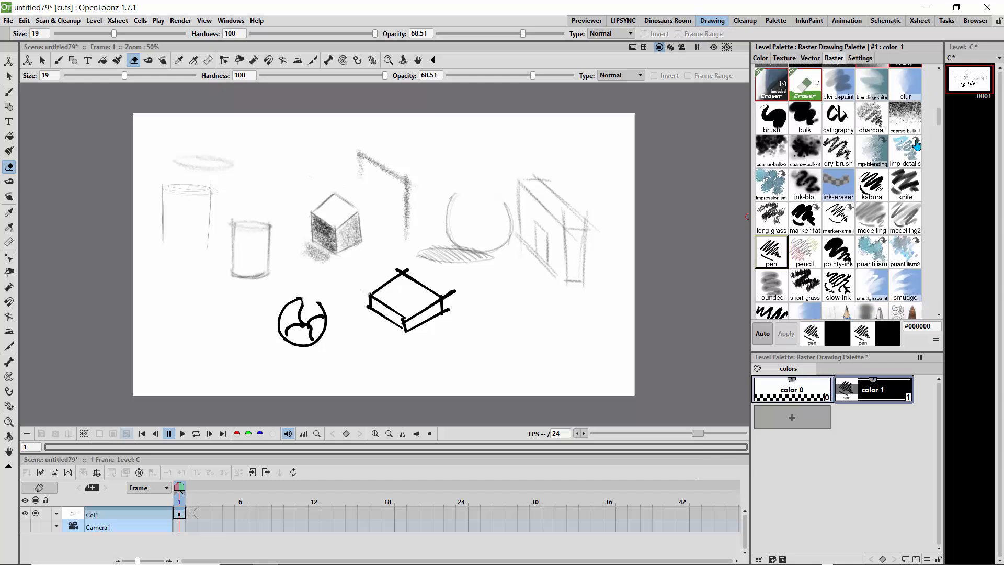
left_click(871, 157)
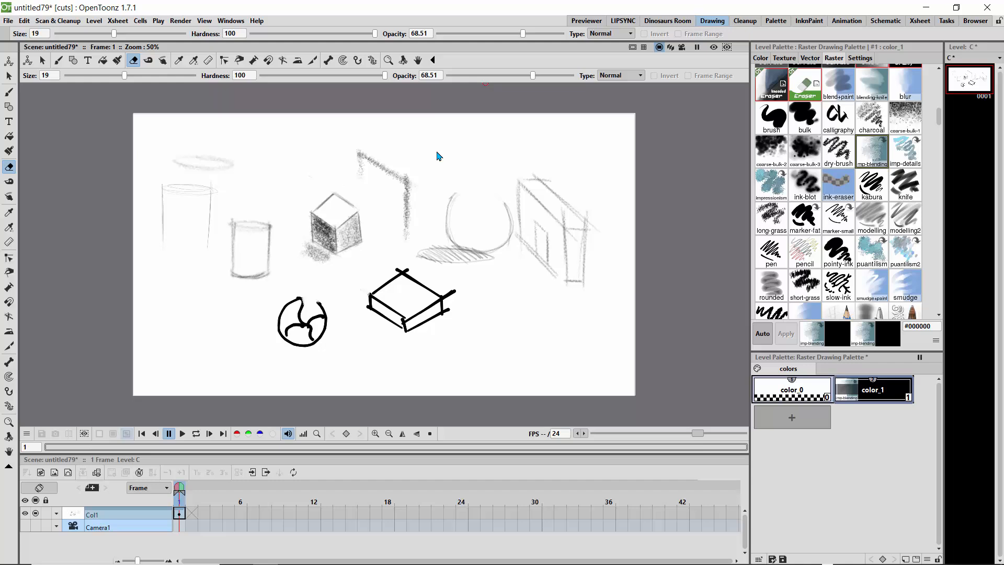
left_click(9, 92)
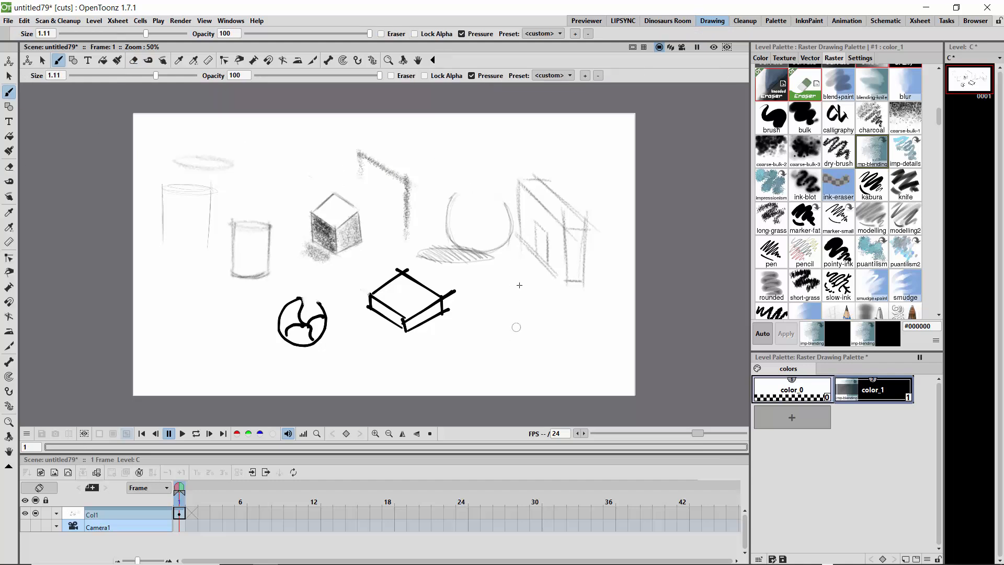
left_click(772, 217)
mouse_move(544, 282)
left_mouse_down()
mouse_move(527, 339)
mouse_move(525, 299)
mouse_move(528, 315)
mouse_move(549, 266)
mouse_move(542, 224)
mouse_move(534, 285)
left_mouse_up()
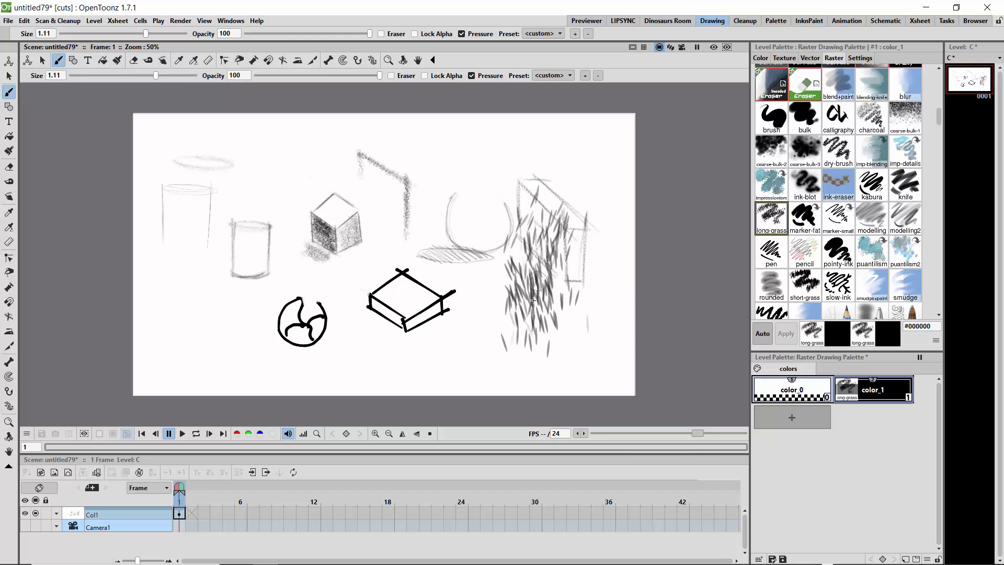
- Sketch a faint diamond above the small cylinder and a tilted cylinder below it with the blue-pencil raster brush
right_click(773, 222)
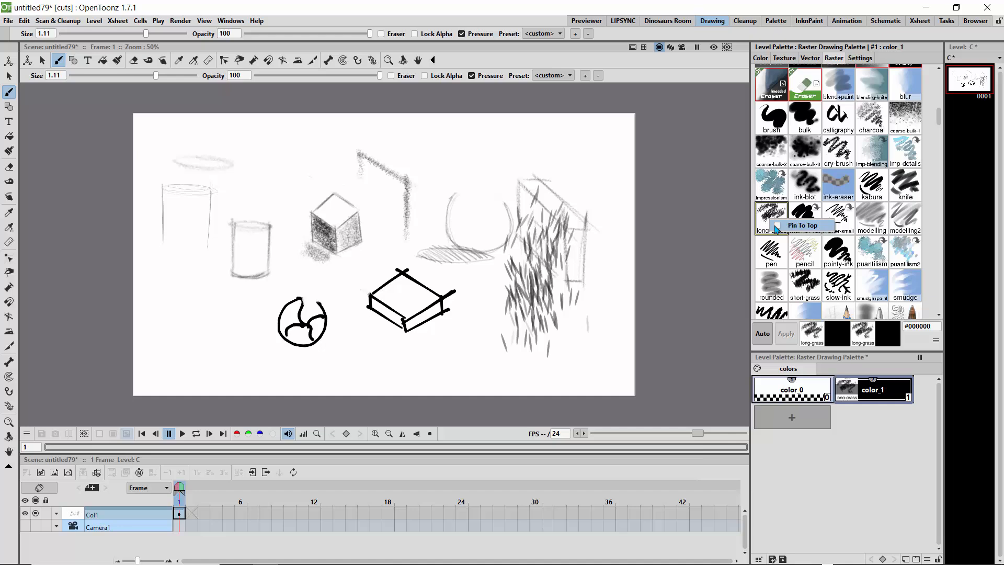
left_click_drag(940, 122, 939, 139)
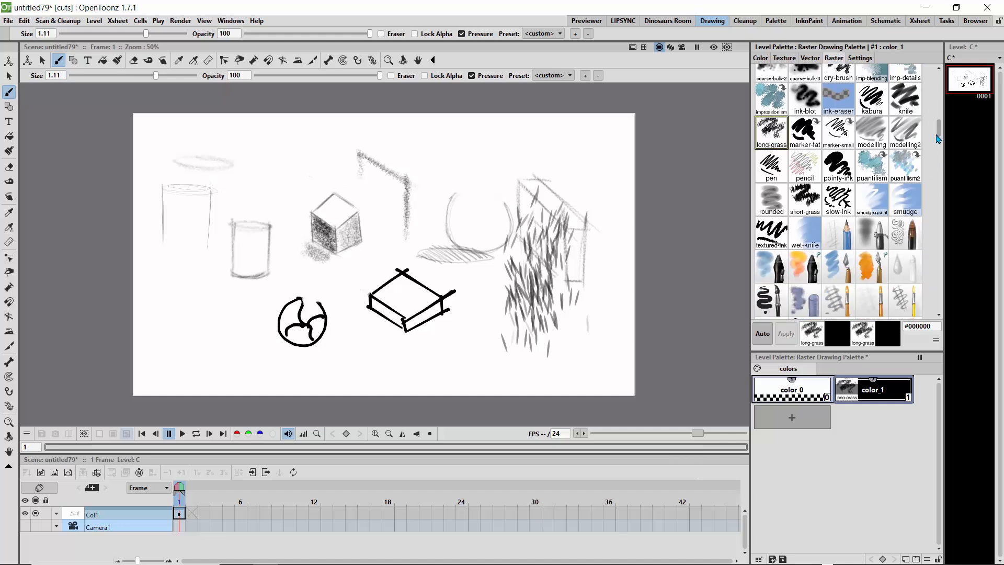
left_click(841, 240)
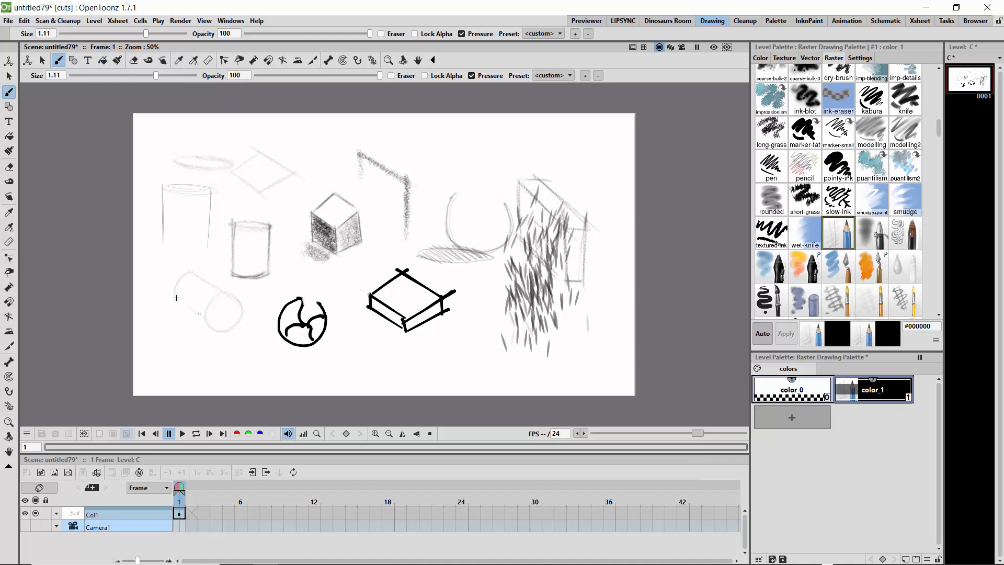
- Look through the remaining raster brushes and assign the Charcoal Blur brush to color_1
right_click(806, 238)
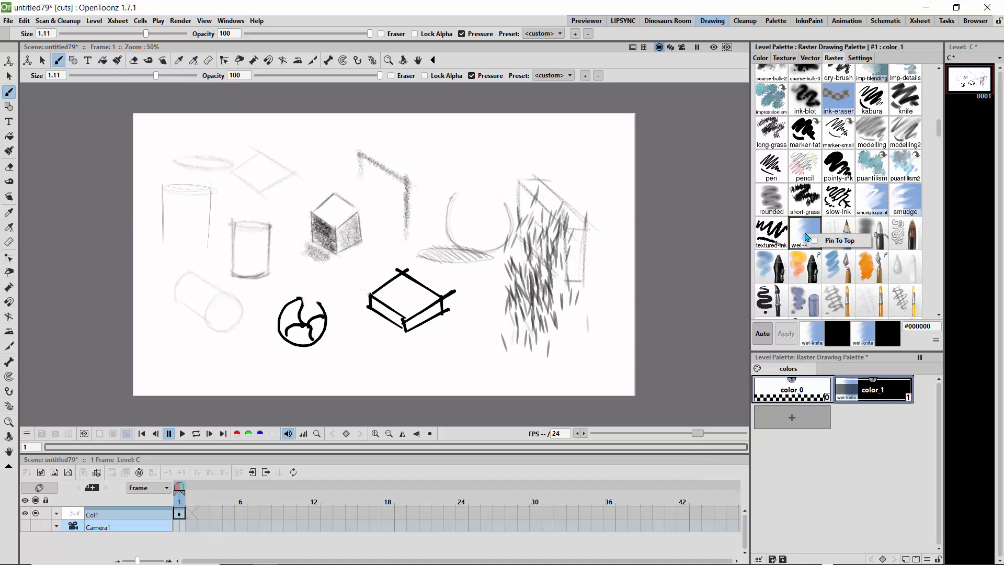
left_click(839, 226)
left_click(909, 235)
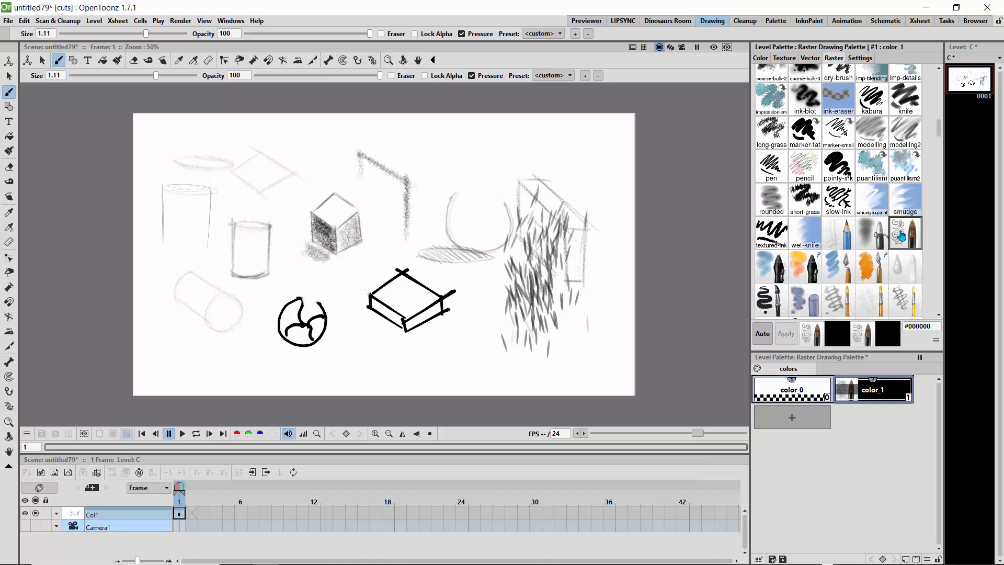
left_click_drag(939, 128, 937, 293)
left_click(838, 222)
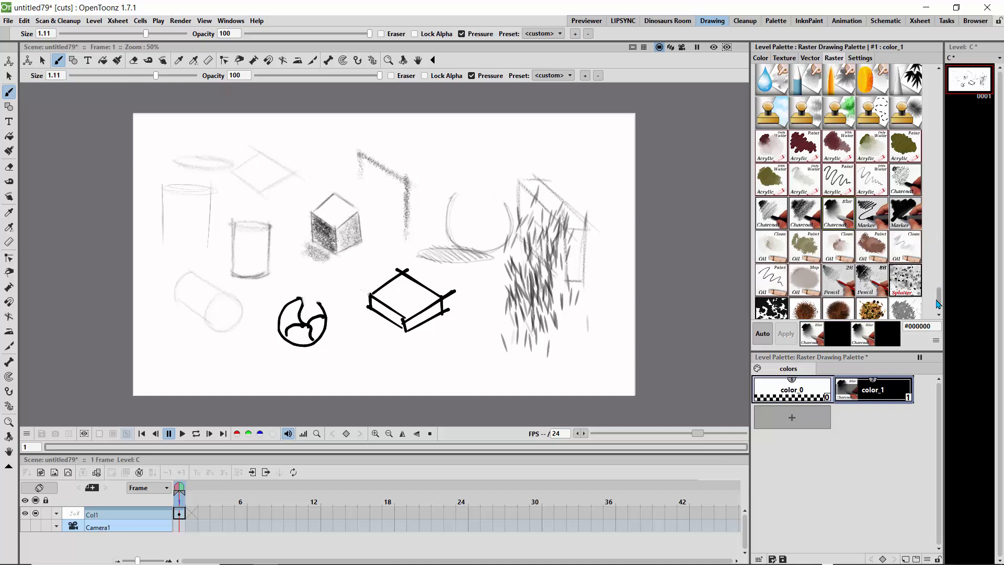
left_click_drag(938, 295, 938, 81)
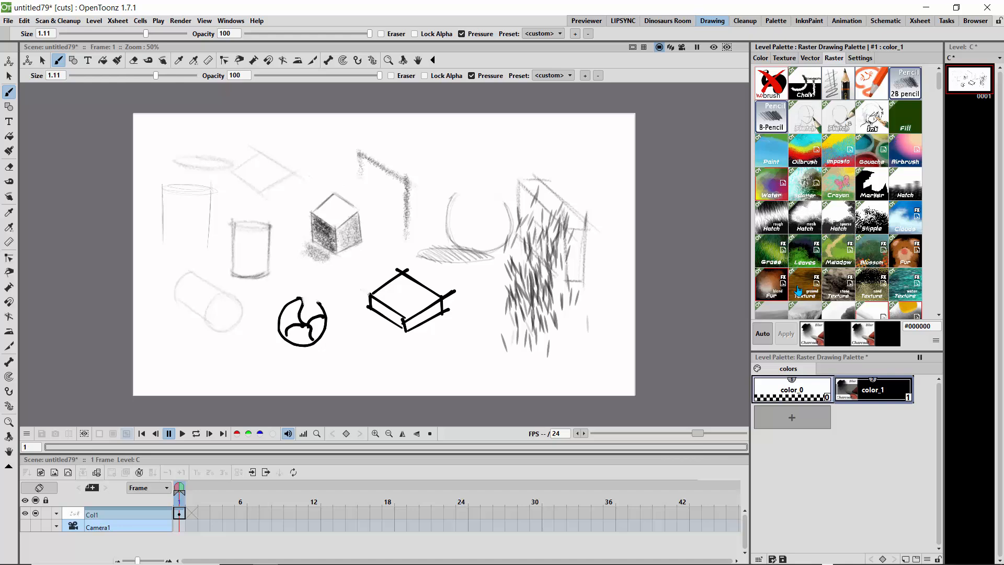
- Add two palette styles, one with the graphite pencil brush and one with the red pencil brush
left_click(792, 417)
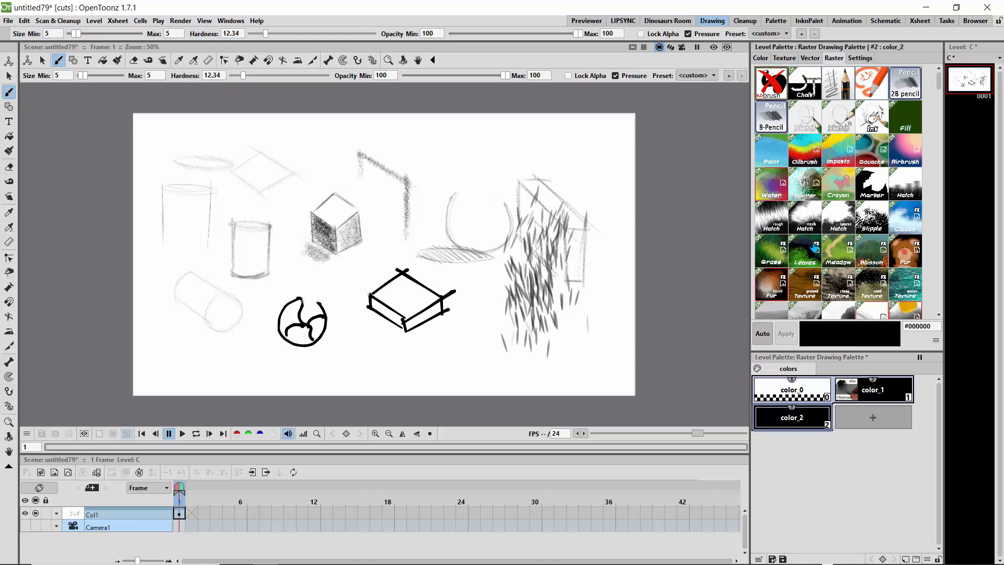
left_click(835, 93)
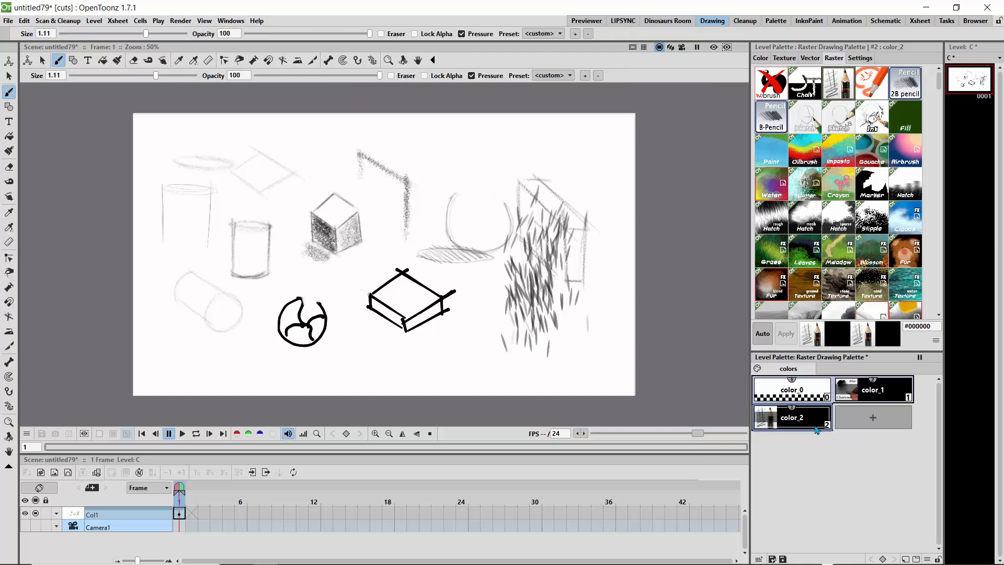
left_click(862, 422)
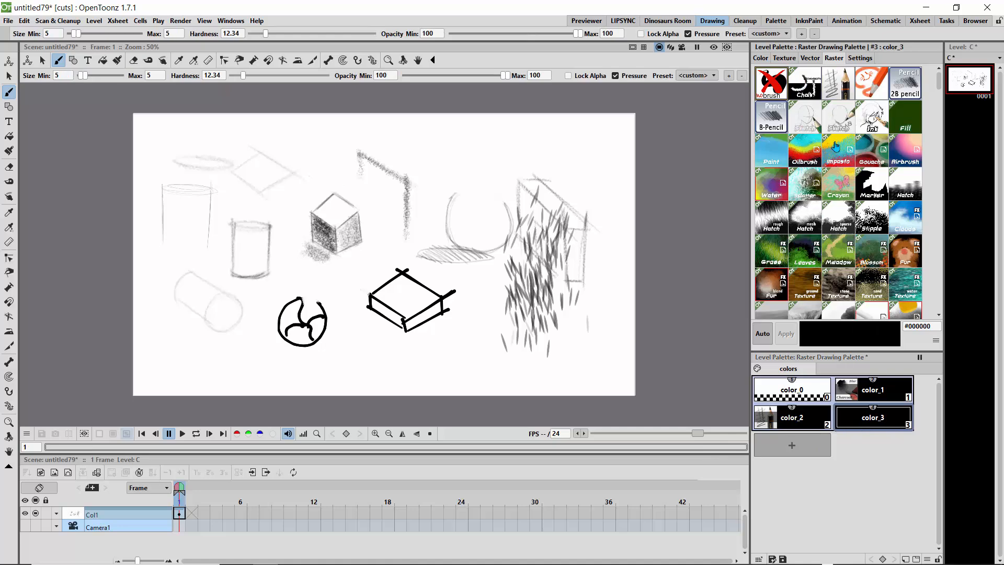
left_click(868, 88)
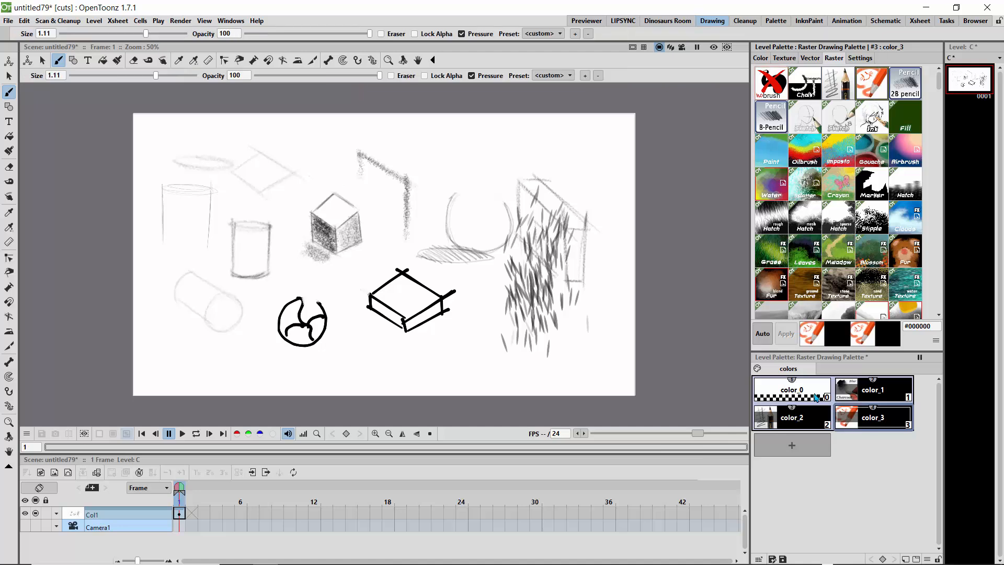
- Set the red pencil style's color to light red #D45F5F and the graphite pencil style's color to blue #3548B5
left_click(760, 58)
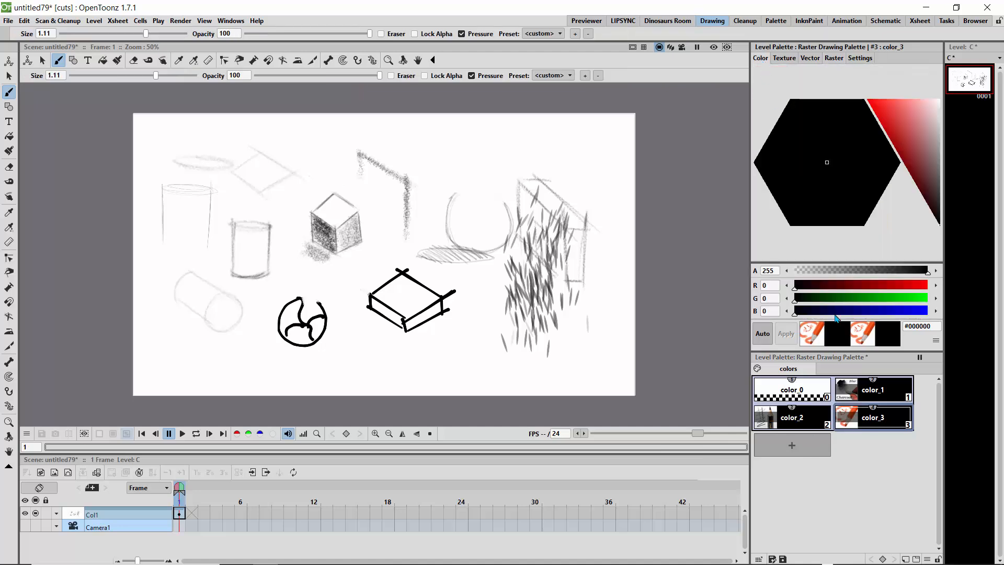
left_click_drag(905, 132, 906, 121)
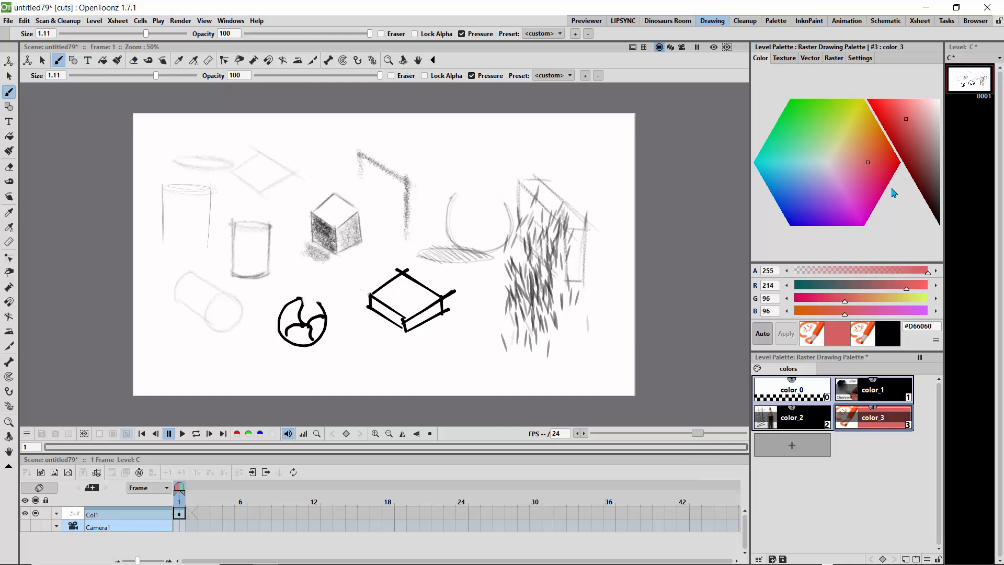
left_click(793, 419)
left_click(900, 135)
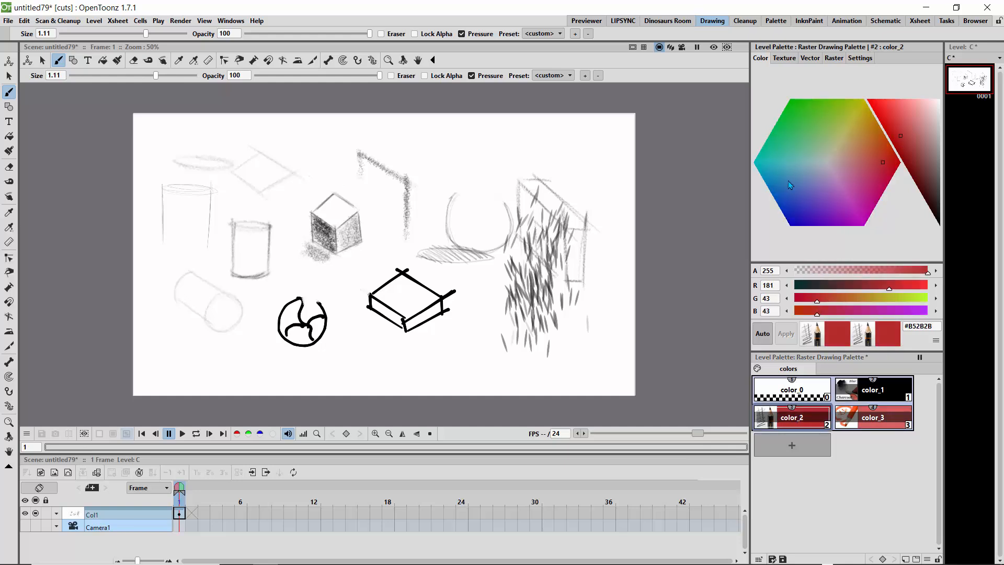
left_click_drag(788, 181, 795, 200)
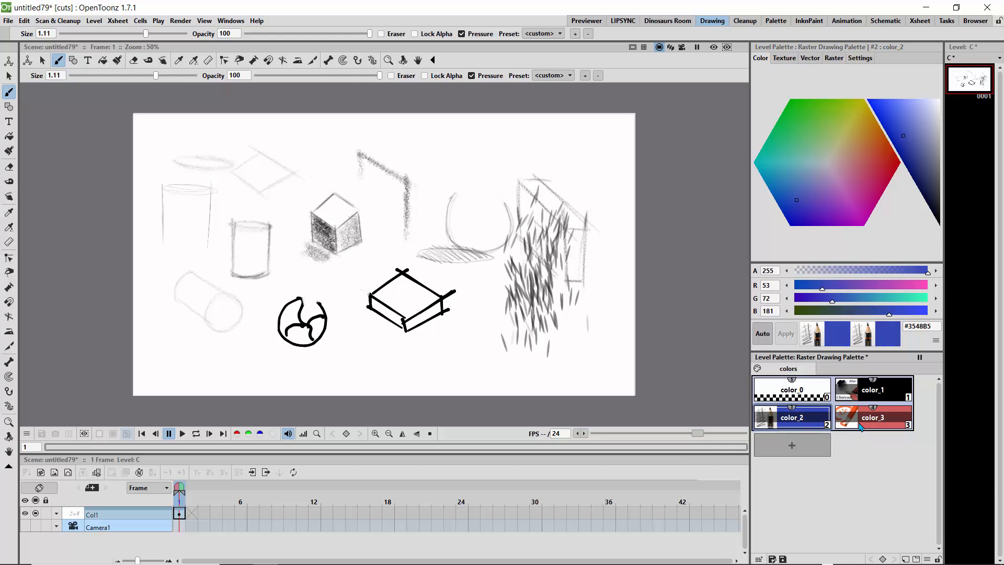
- Sketch the top face of a box above the ball with the blue pencil style color_2
left_click(873, 389)
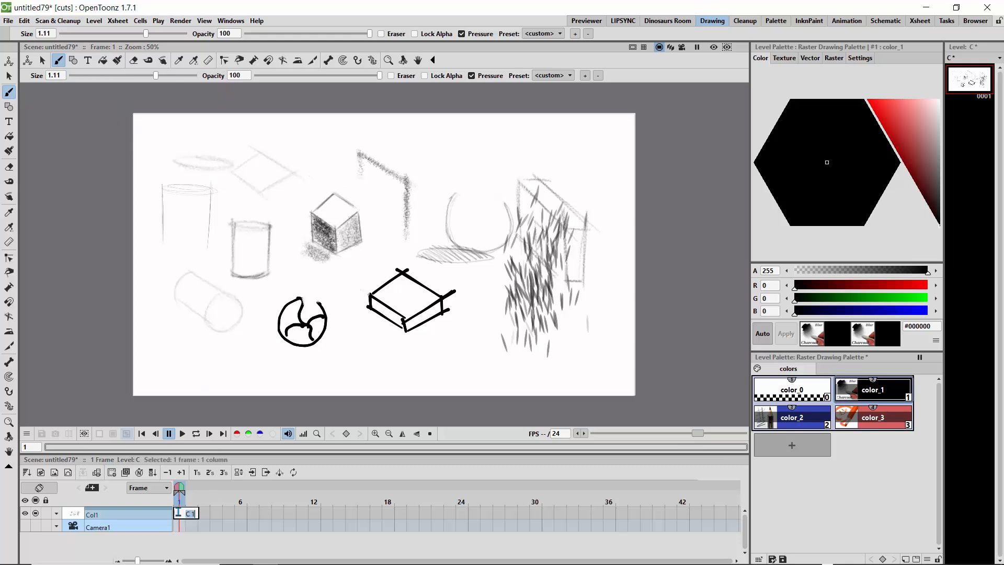
left_click(790, 420)
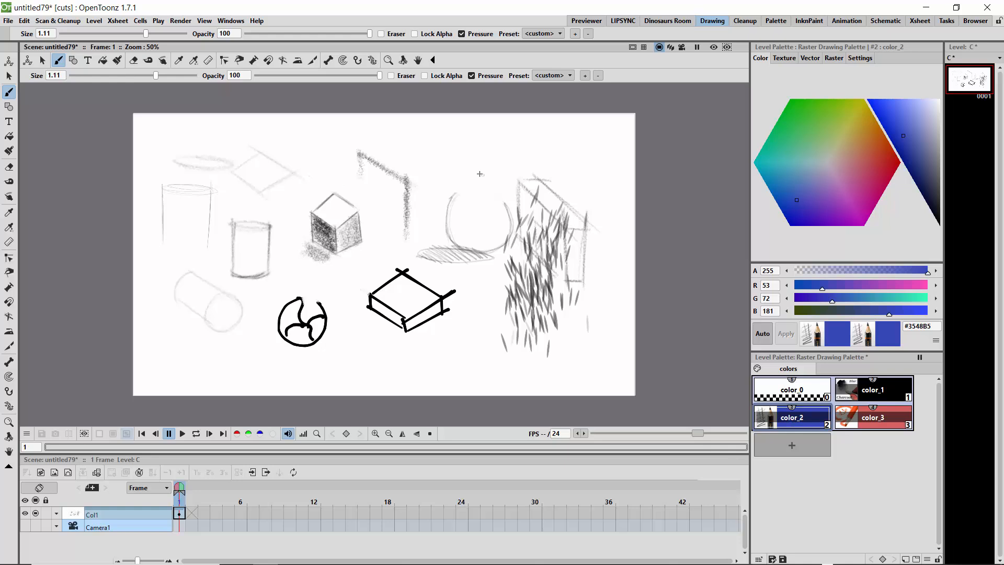
mouse_move(409, 146)
left_mouse_down()
mouse_move(471, 190)
mouse_move(445, 170)
mouse_move(463, 186)
mouse_move(434, 201)
mouse_move(476, 182)
left_mouse_up()
mouse_move(420, 154)
left_mouse_down()
mouse_move(432, 148)
mouse_move(428, 201)
left_mouse_up()
left_click_drag(381, 162, 430, 203)
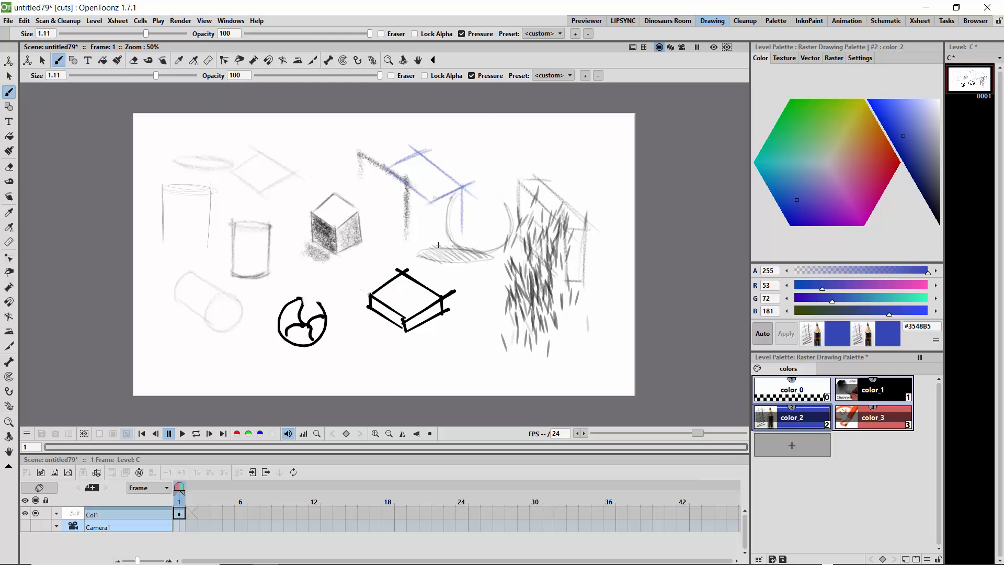
- Complete the blue box with its vertical edges, slanted side lines and base lines
left_click_drag(439, 244, 435, 209)
mouse_move(395, 169)
left_mouse_down()
mouse_move(400, 256)
mouse_move(393, 218)
mouse_move(418, 239)
mouse_move(386, 208)
mouse_move(437, 253)
left_mouse_up()
left_click_drag(383, 206, 429, 246)
left_click_drag(436, 199, 406, 241)
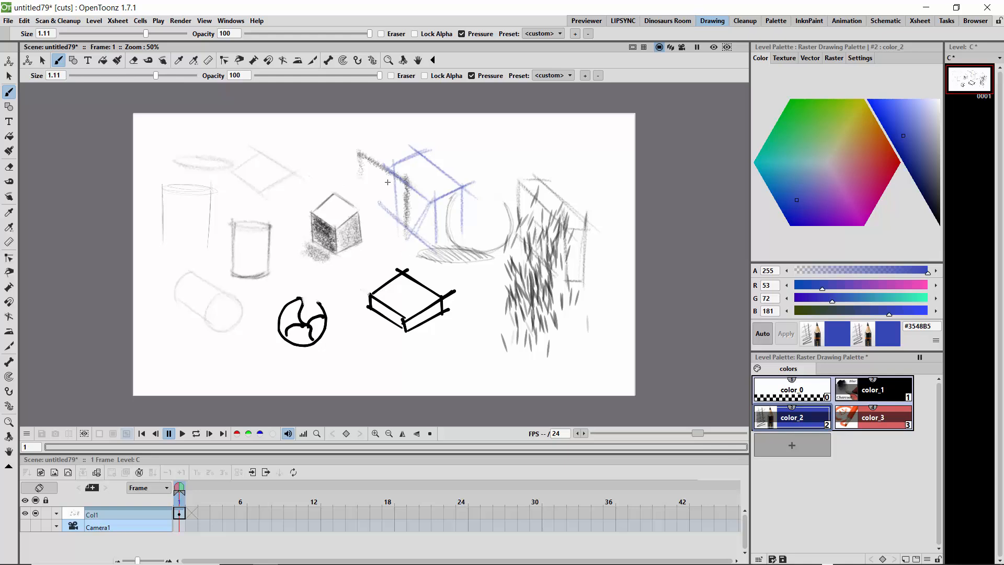
left_click_drag(376, 205, 394, 166)
left_click_drag(420, 253, 363, 214)
mouse_move(356, 211)
left_mouse_down()
mouse_move(430, 254)
mouse_move(405, 251)
mouse_move(446, 242)
left_mouse_up()
left_click_drag(391, 257, 463, 239)
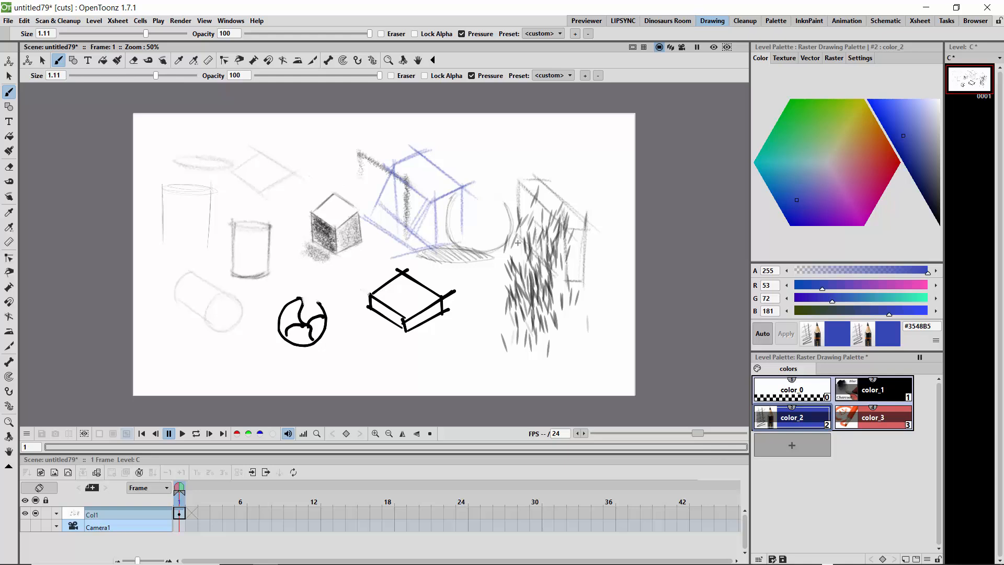
- Trace the blue box's upper and front edges and add thick strokes toward the shaded cube with the red style color_3
left_click(857, 416)
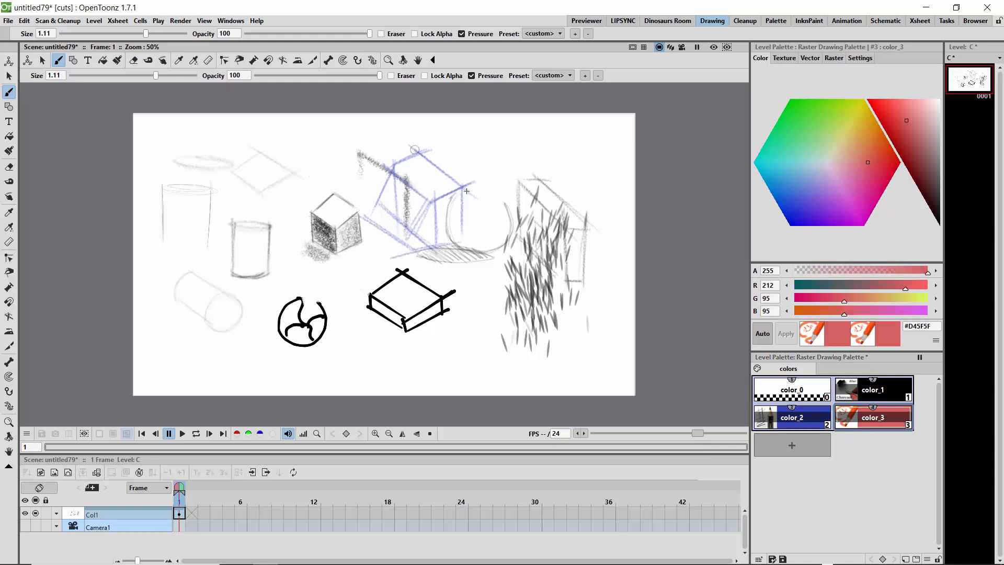
mouse_move(415, 149)
left_mouse_down()
mouse_move(485, 200)
mouse_move(445, 193)
mouse_move(460, 187)
mouse_move(425, 202)
mouse_move(462, 181)
mouse_move(437, 243)
left_mouse_up()
left_click_drag(436, 202, 436, 241)
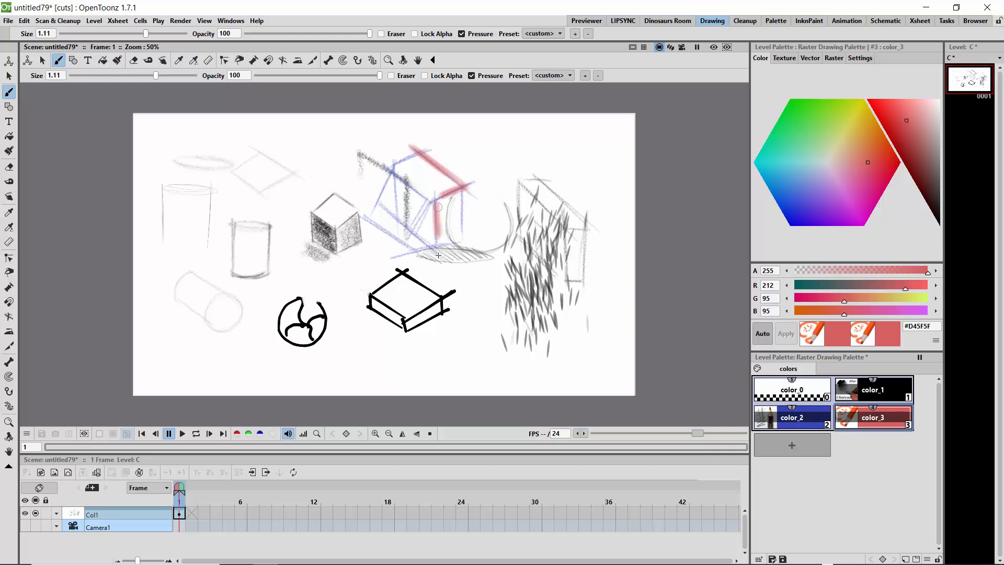
mouse_move(368, 218)
left_mouse_down()
mouse_move(415, 251)
mouse_move(377, 267)
mouse_move(400, 253)
left_mouse_up()
left_click_drag(334, 228, 395, 260)
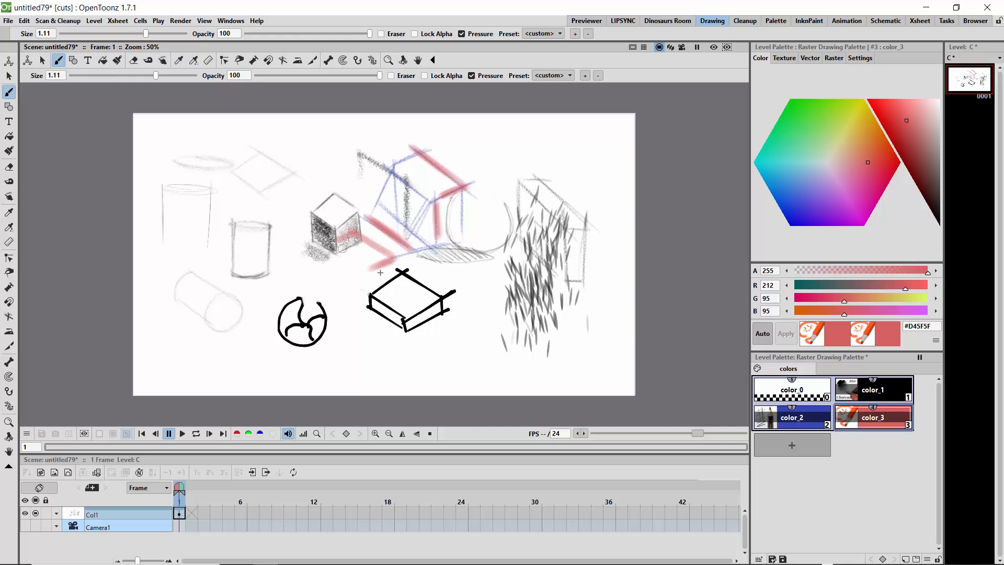
left_click_drag(336, 244, 369, 265)
- Reduce the brush size to -0.32 and sketch a long red box across the divided circle
mouse_move(160, 77)
left_mouse_down()
mouse_move(88, 76)
mouse_move(127, 76)
left_mouse_up()
mouse_move(278, 255)
left_mouse_down()
mouse_move(338, 296)
mouse_move(271, 248)
mouse_move(344, 301)
left_mouse_up()
left_click_drag(274, 255, 358, 312)
mouse_move(256, 264)
left_mouse_down()
mouse_move(327, 321)
mouse_move(358, 313)
mouse_move(331, 354)
left_mouse_up()
left_click_drag(358, 313, 361, 342)
left_click_drag(244, 287, 329, 352)
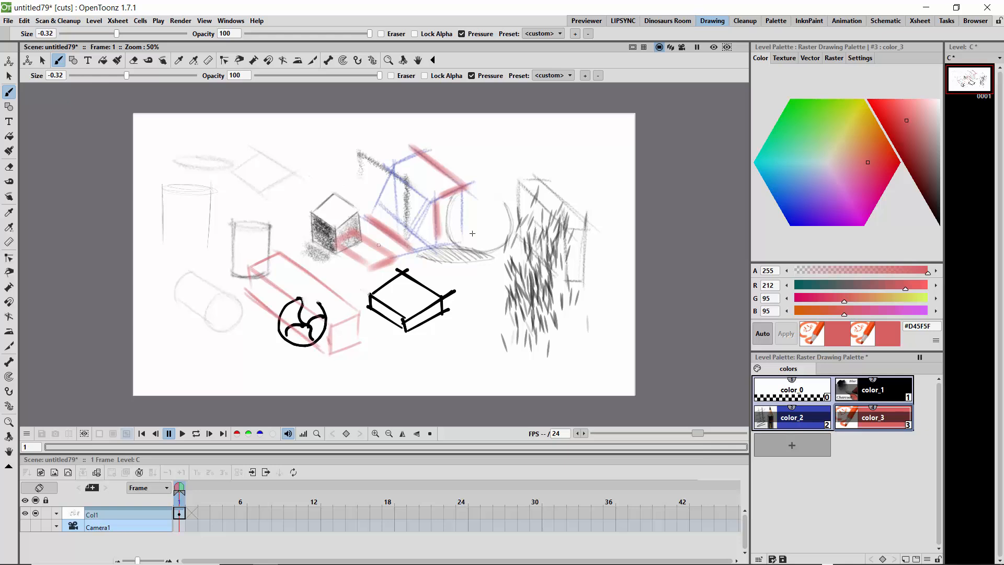
- Add a palette style colored dark red #611818 and assign it the charcoal brush
left_click(789, 449)
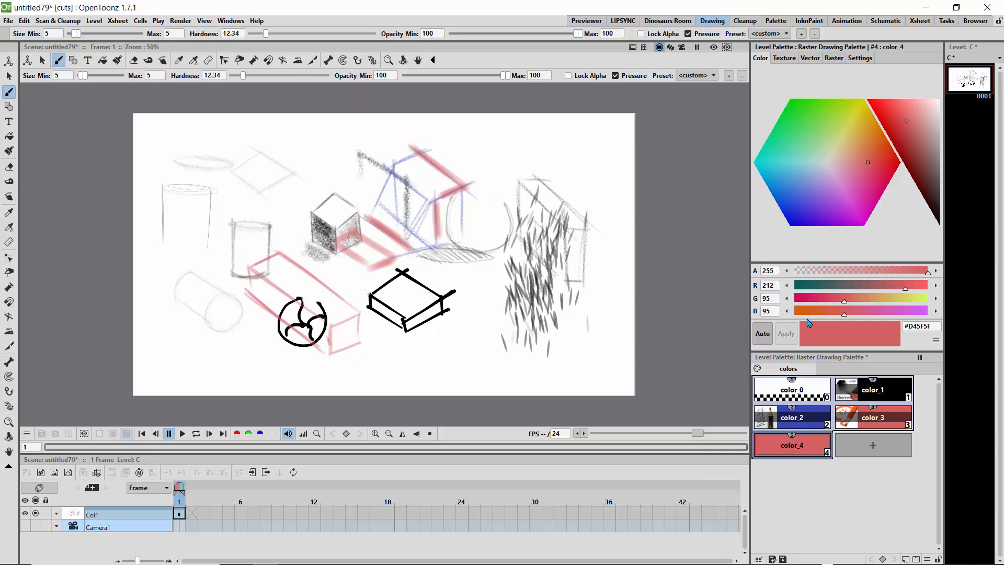
left_click_drag(923, 186, 919, 178)
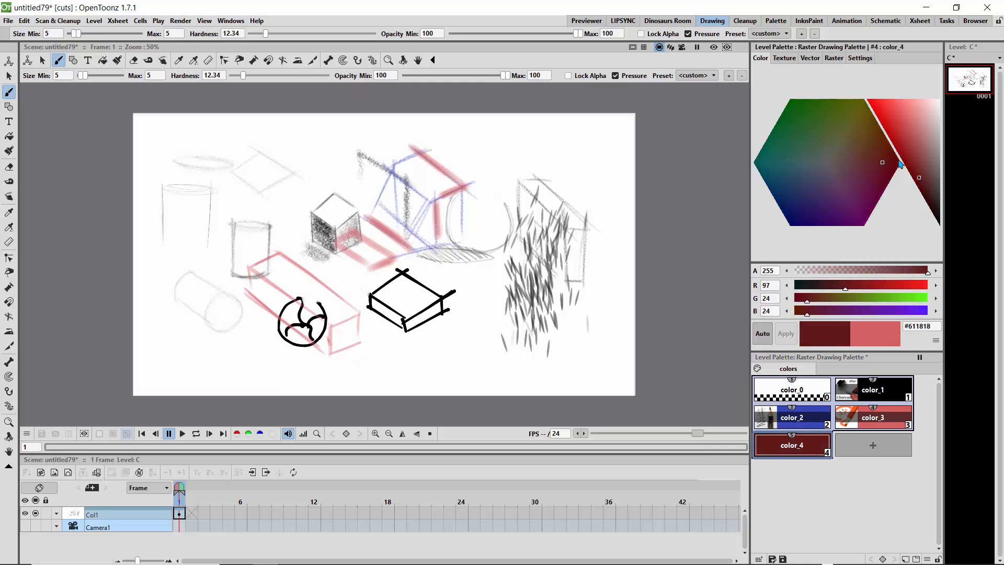
left_click(833, 60)
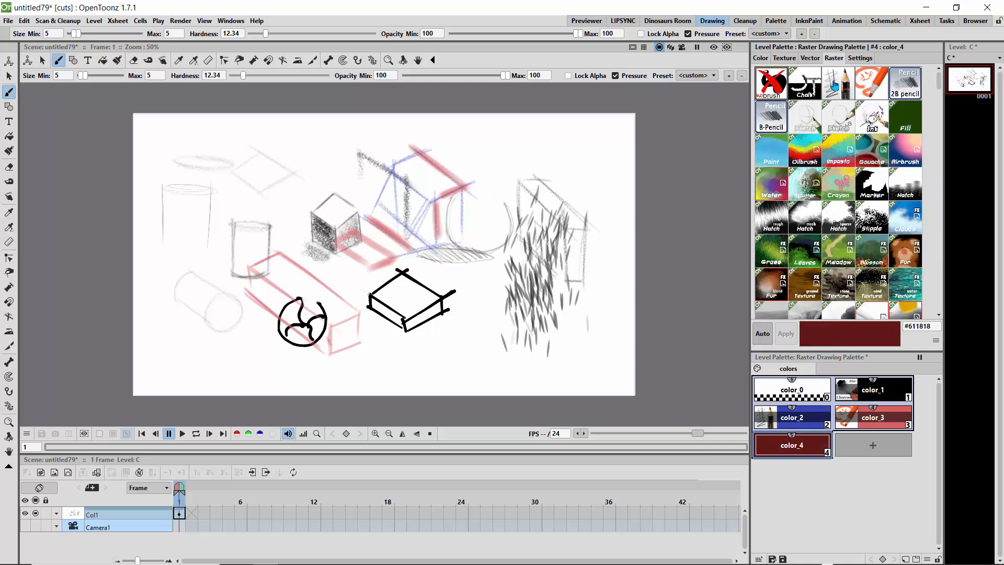
left_click_drag(939, 83, 940, 125)
left_click(870, 121)
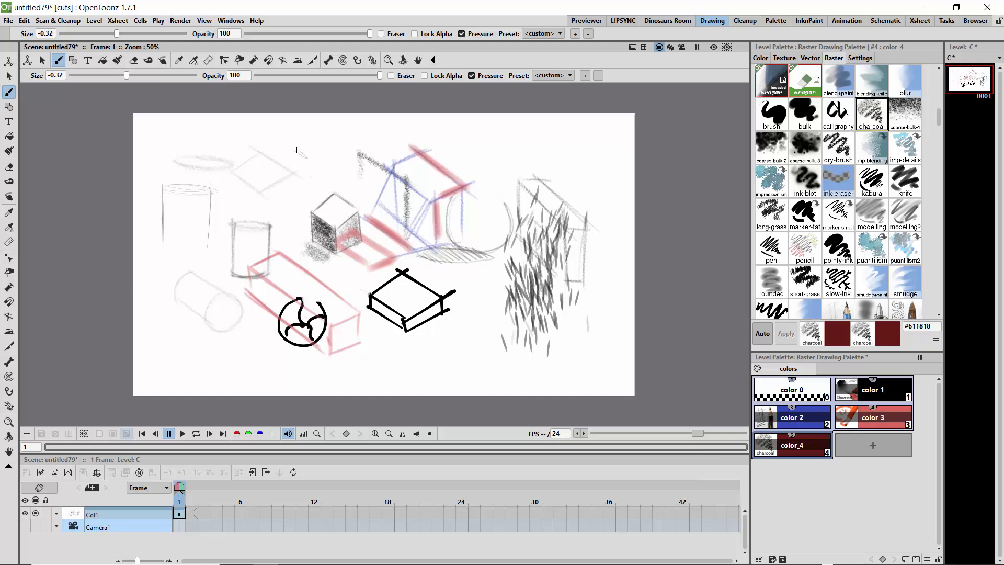
- Scribble a small dark red charcoal mark, raise the brush size to 2.23, and shade the ellipse's edge and the tall cylinder
left_click_drag(297, 150, 308, 156)
left_click_drag(126, 75, 178, 76)
left_click_drag(207, 147, 218, 160)
mouse_move(204, 205)
left_mouse_down()
mouse_move(205, 225)
mouse_move(202, 209)
mouse_move(190, 236)
mouse_move(182, 198)
mouse_move(187, 231)
mouse_move(205, 202)
mouse_move(202, 243)
left_mouse_up()
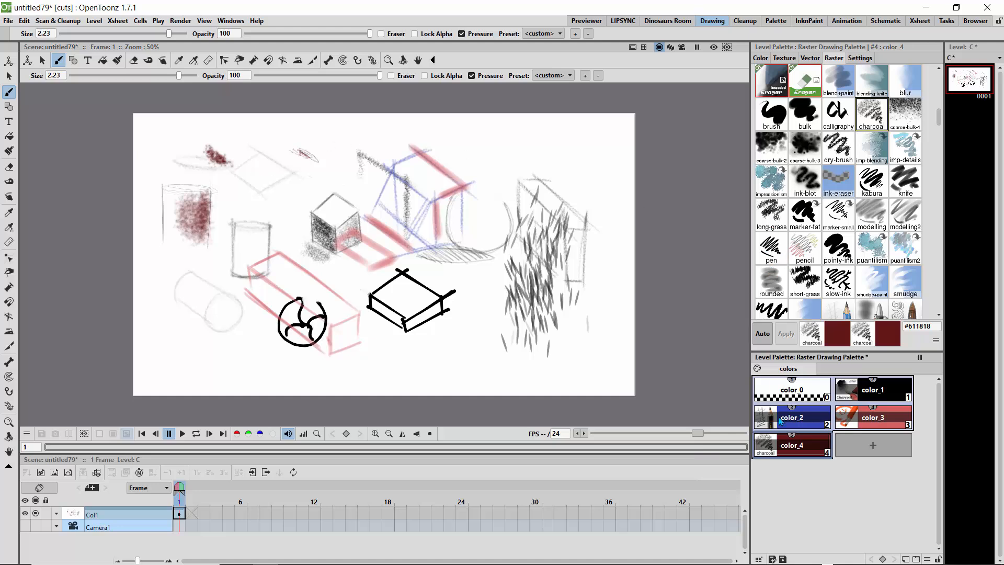
- Add a palette style in dark red #611818 with the coarse-bulk-1 brush and spatter it over the canvas's upper-right area
left_click(863, 446)
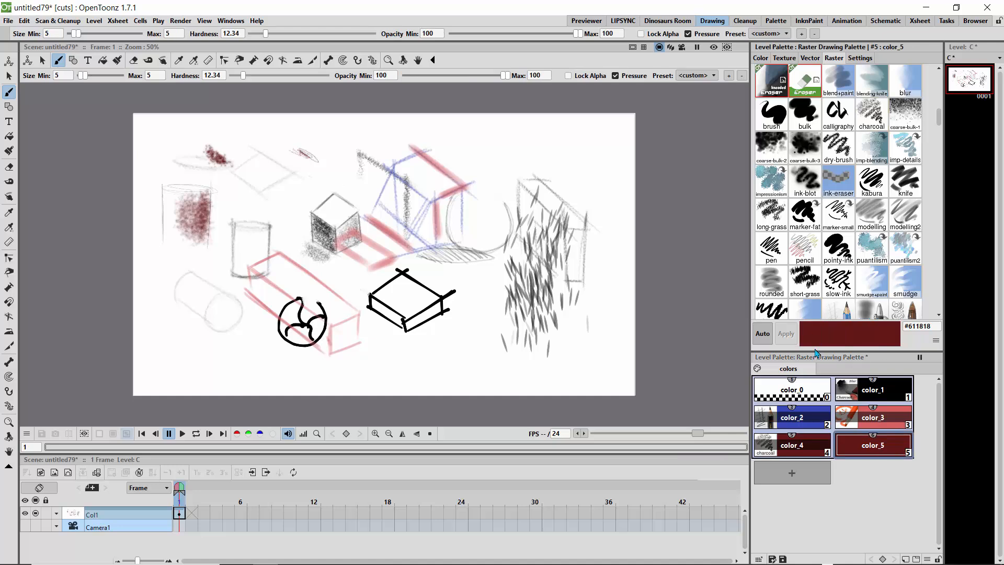
scroll(934, 116, "down", 1)
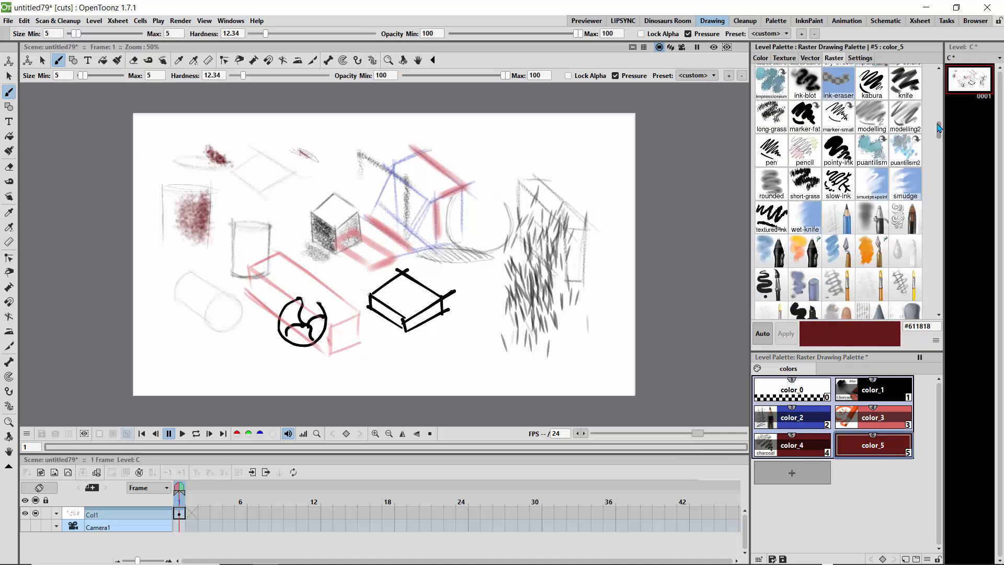
left_click(912, 111)
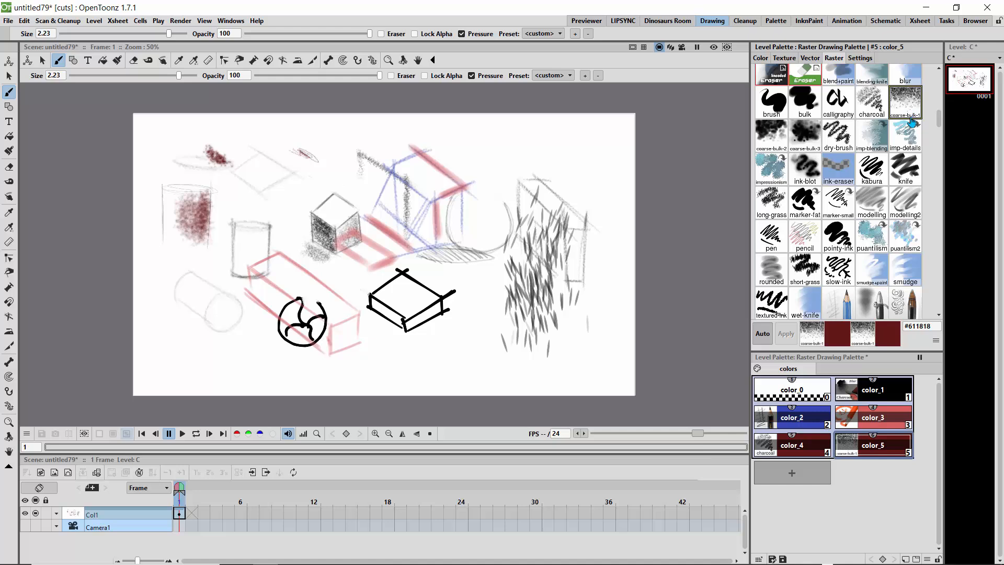
mouse_move(520, 155)
left_mouse_down()
mouse_move(570, 135)
mouse_move(603, 142)
mouse_move(578, 158)
mouse_move(593, 195)
mouse_move(588, 182)
mouse_move(539, 164)
mouse_move(564, 148)
mouse_move(585, 157)
mouse_move(596, 132)
mouse_move(571, 153)
mouse_move(600, 141)
mouse_move(553, 154)
mouse_move(585, 141)
mouse_move(398, 155)
left_mouse_up()
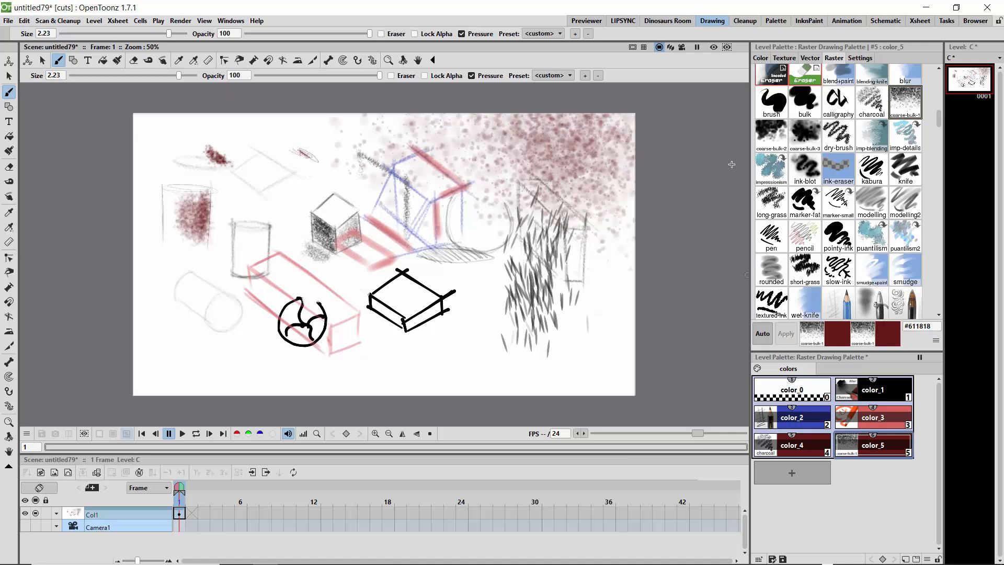
- Change the coarse-bulk-1 style's color to green #286120 and spatter it across the canvas's upper middle, over the blue and red box
left_click(760, 58)
left_click(810, 120)
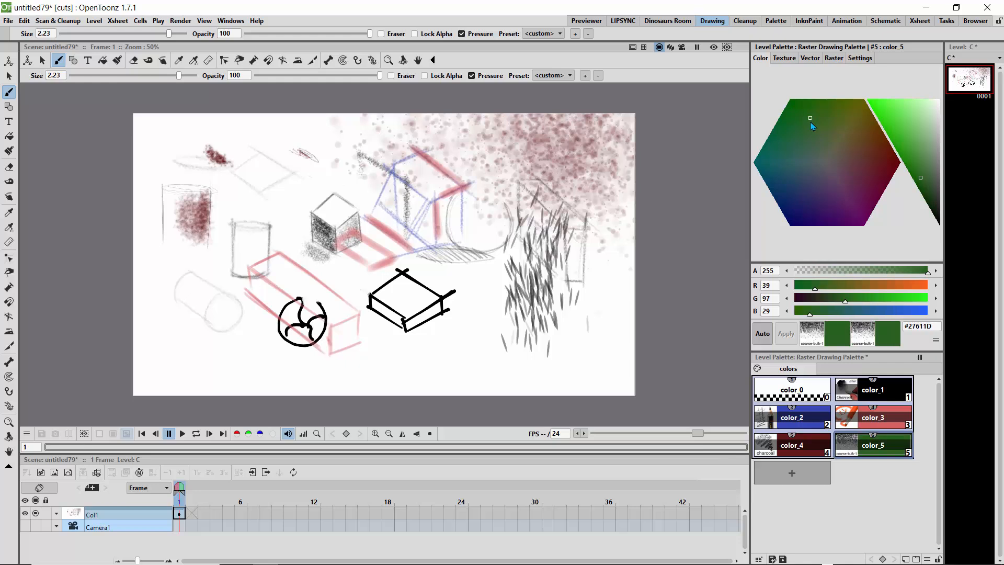
mouse_move(487, 195)
left_mouse_down()
mouse_move(477, 176)
mouse_move(501, 169)
mouse_move(562, 197)
mouse_move(611, 169)
mouse_move(590, 170)
mouse_move(556, 130)
mouse_move(514, 157)
mouse_move(449, 128)
mouse_move(326, 149)
mouse_move(449, 167)
left_mouse_up()
mouse_move(528, 224)
left_mouse_down()
mouse_move(592, 225)
mouse_move(600, 178)
mouse_move(486, 156)
left_mouse_up()
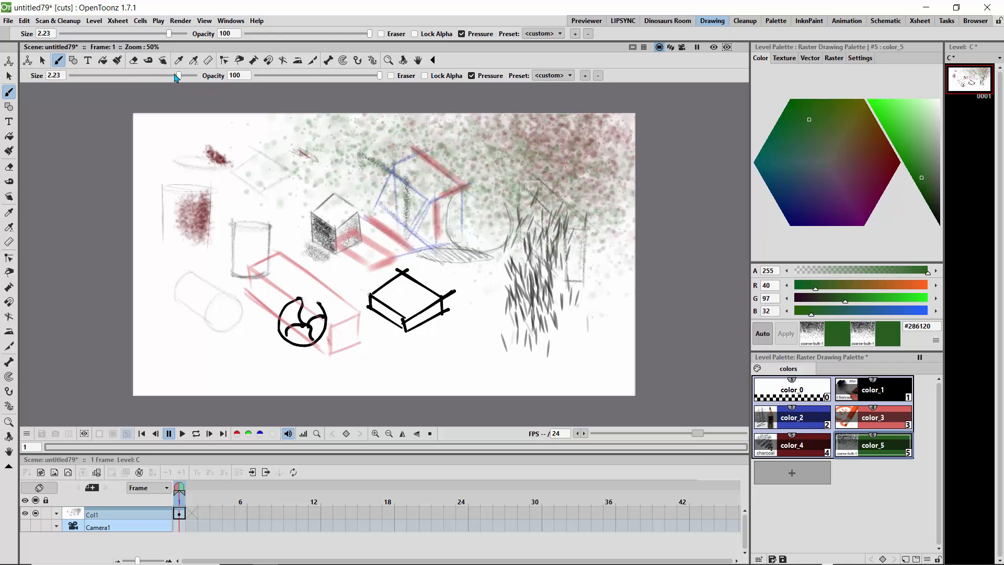
- Reduce the brush size to -0.86 and scatter fine green texture over the canvas's lower-right area and around the black box
left_click_drag(178, 75, 116, 76)
mouse_move(588, 261)
left_mouse_down()
mouse_move(612, 250)
mouse_move(602, 260)
mouse_move(625, 293)
mouse_move(616, 291)
mouse_move(615, 267)
mouse_move(591, 285)
mouse_move(570, 275)
mouse_move(609, 293)
mouse_move(634, 331)
mouse_move(562, 345)
mouse_move(614, 362)
mouse_move(579, 356)
mouse_move(606, 365)
mouse_move(559, 302)
left_mouse_up()
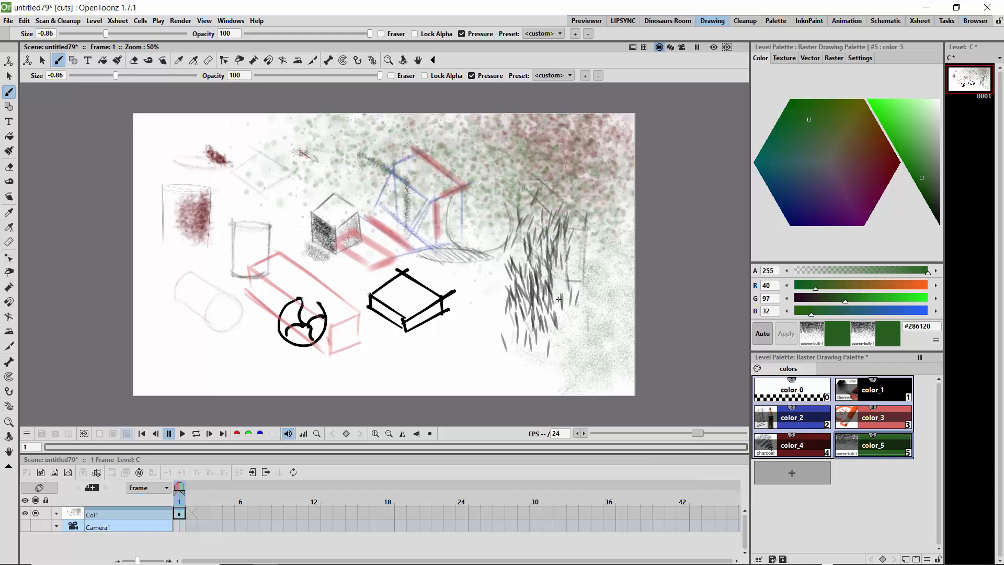
left_click(834, 57)
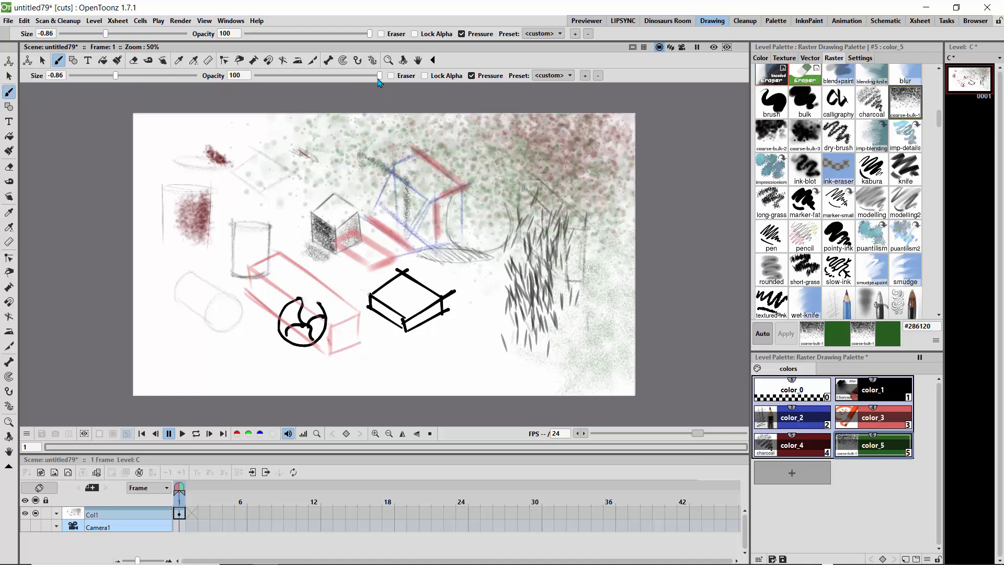
mouse_move(377, 79)
left_mouse_down()
mouse_move(347, 75)
mouse_move(379, 75)
left_mouse_up()
mouse_move(453, 346)
left_mouse_down()
mouse_move(469, 332)
mouse_move(453, 328)
mouse_move(479, 310)
mouse_move(491, 342)
mouse_move(476, 316)
mouse_move(463, 339)
mouse_move(423, 314)
left_mouse_up()
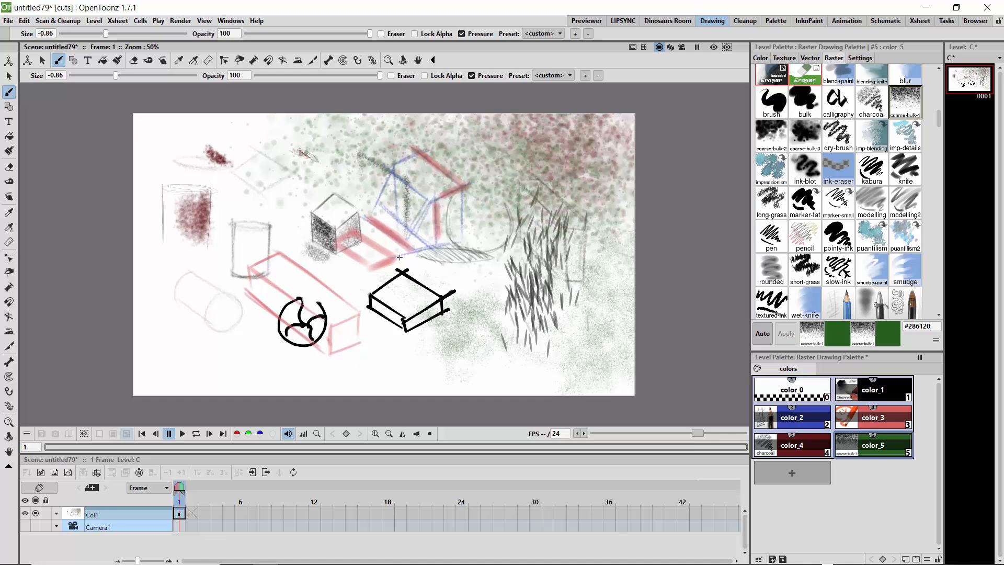
- Enable the brush's Eraser mode and lower its opacity to 96.17
left_click(391, 75)
left_click_drag(379, 76, 375, 76)
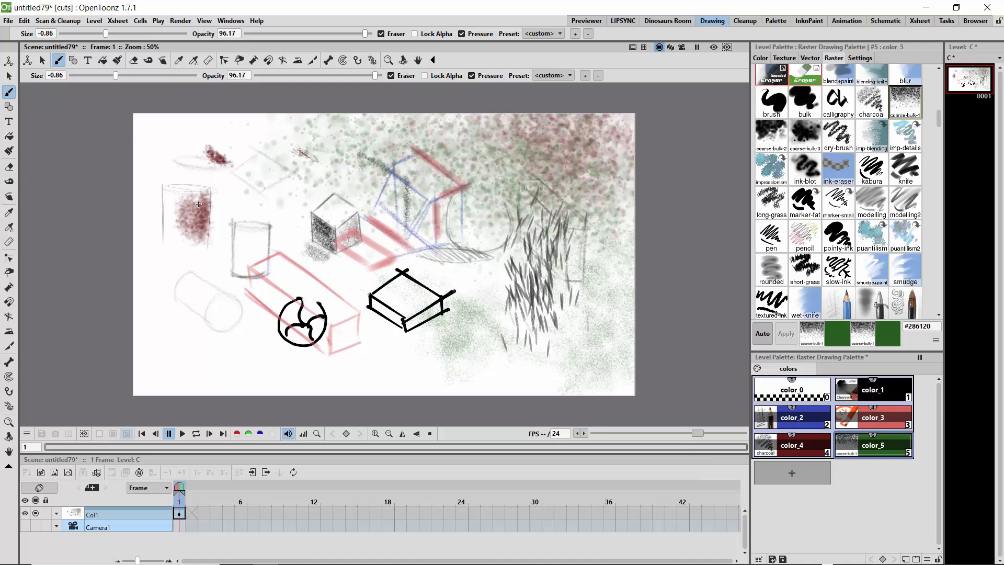